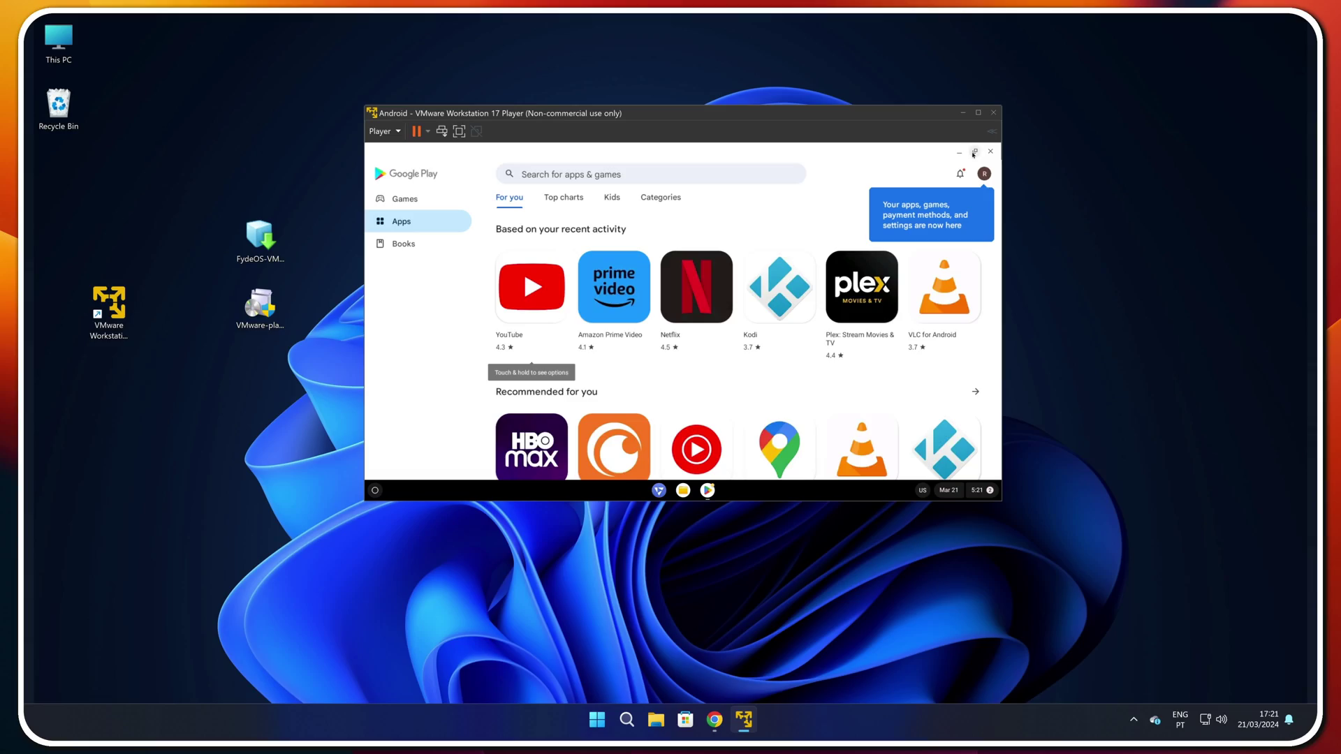
Restore the Android VM's maximized Google Play window to a smaller size and scroll its content
left_click(975, 152)
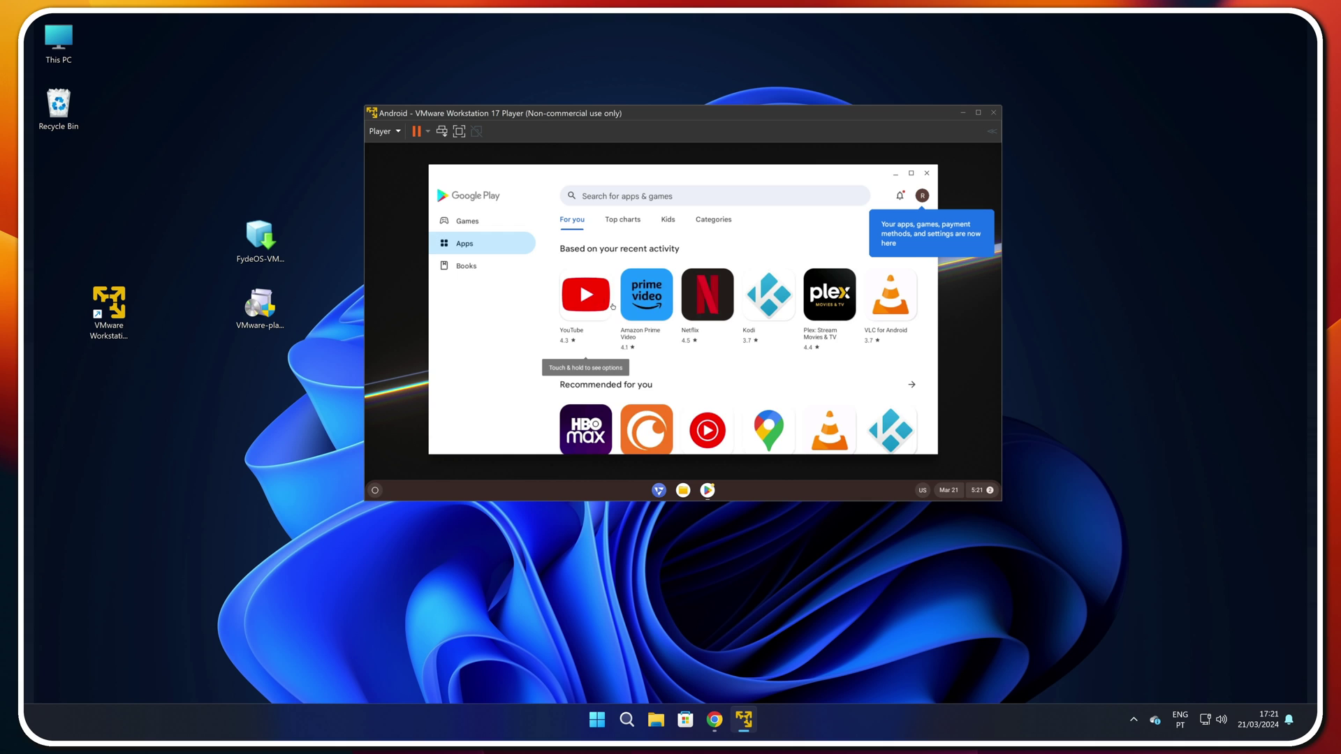
scroll(902, 311, "down", 2)
scroll(762, 342, "up", 2)
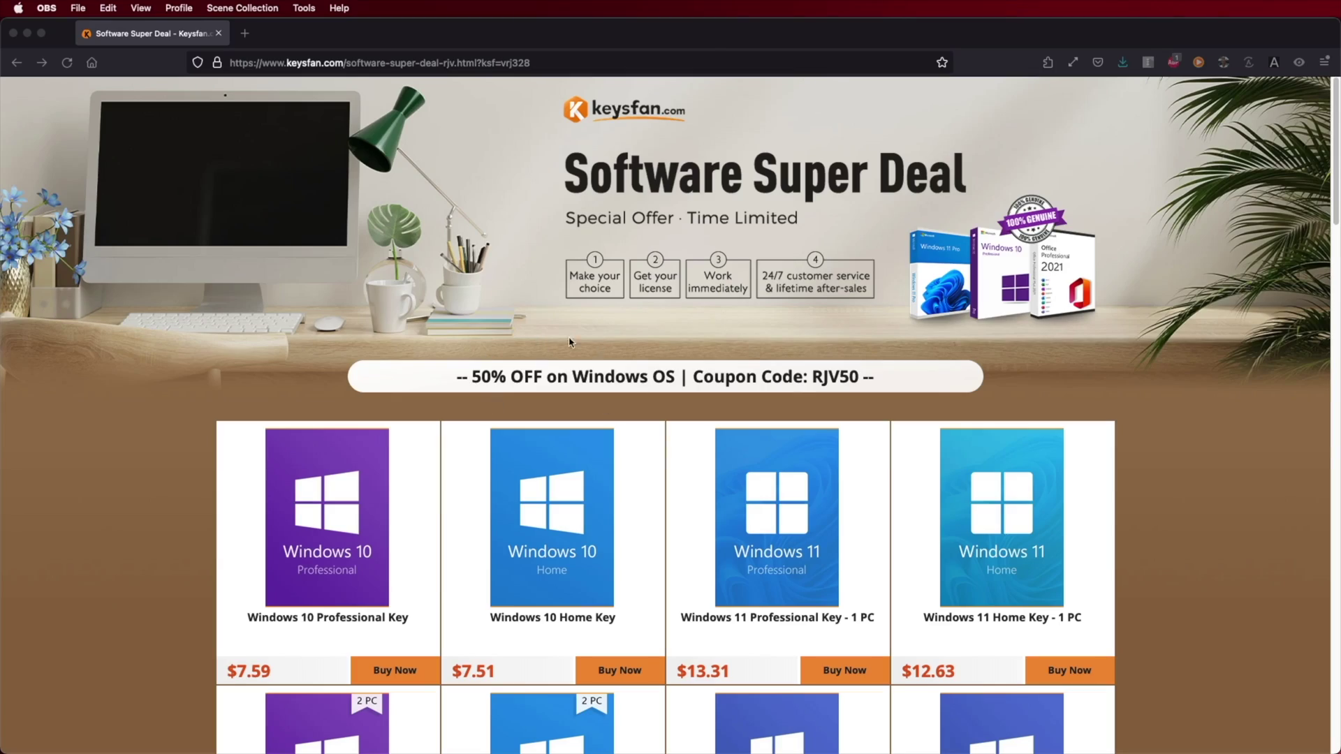
Add the Windows 11 Professional Key - 1 PC to the Keysfan cart and apply the Windows OS discount code
scroll(835, 386, "down", 7)
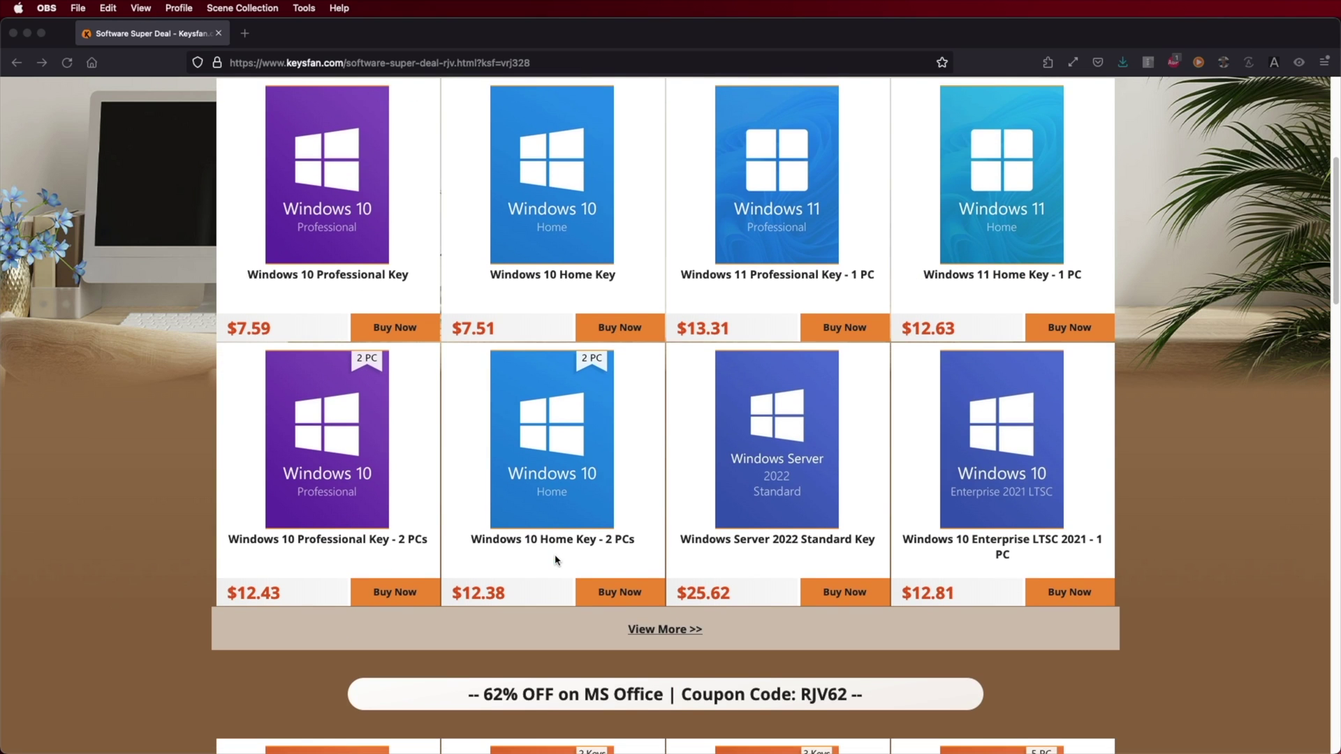
scroll(556, 559, "down", 5)
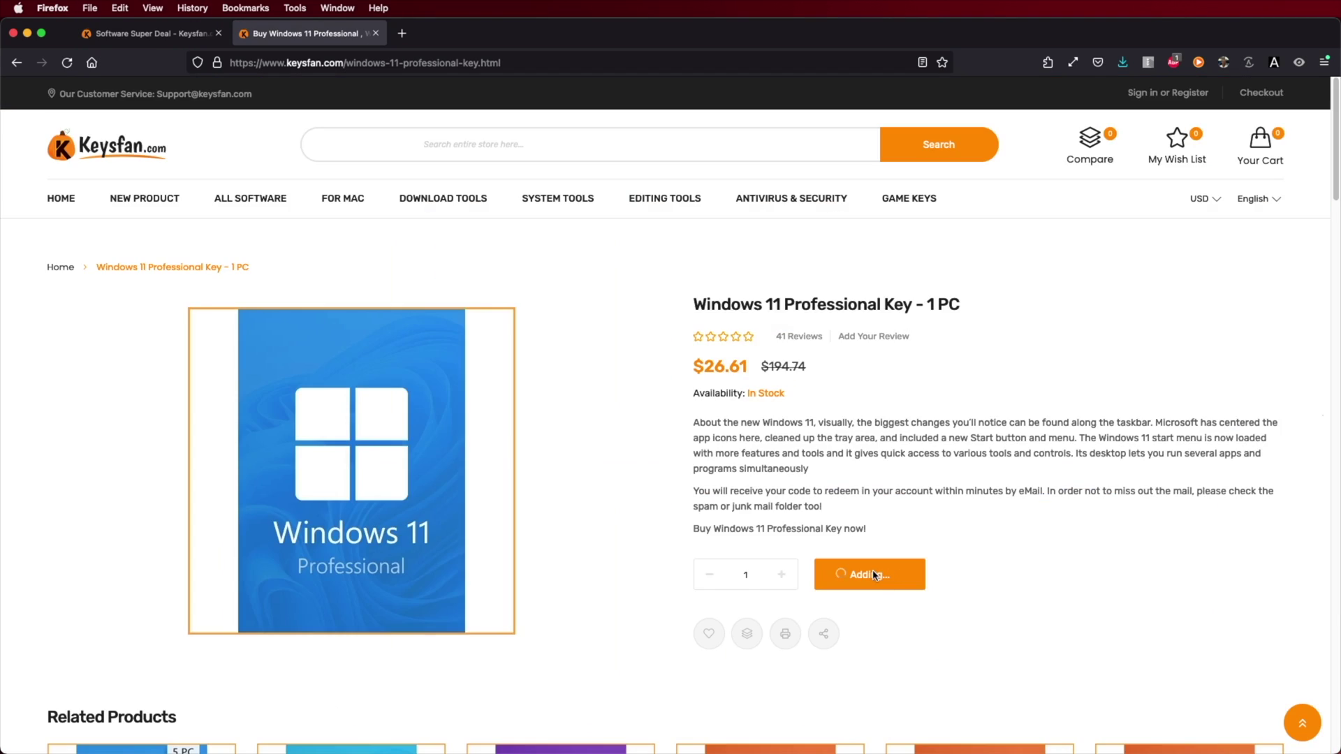
left_click(868, 572)
left_click(757, 506)
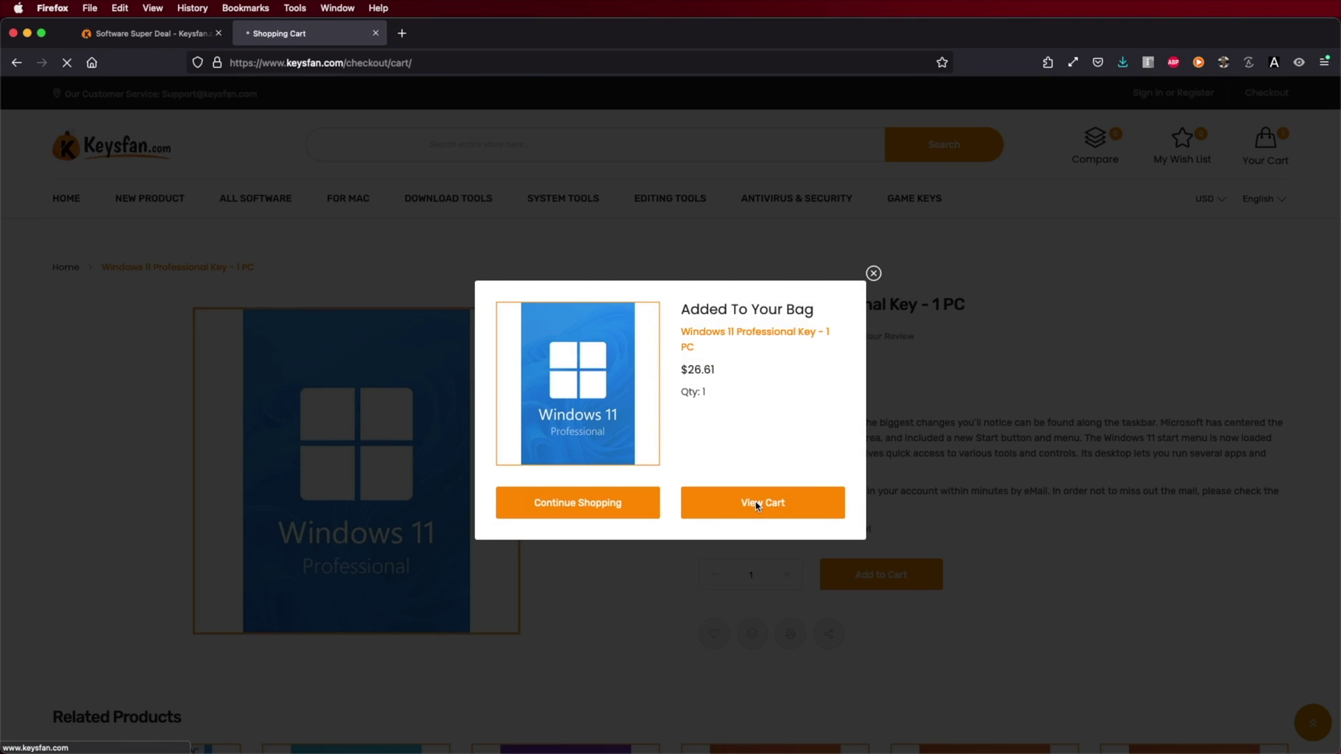
left_click(1106, 489)
type("RJV50")
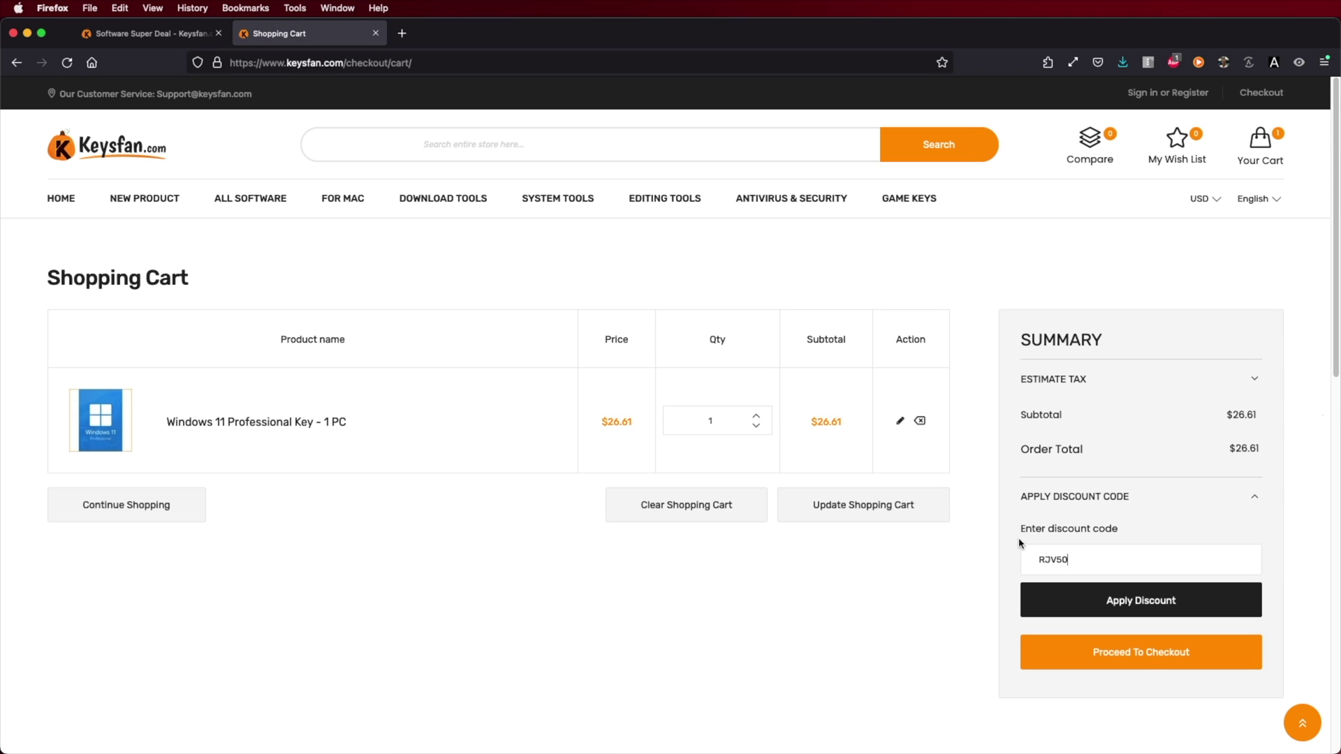
left_click(1180, 610)
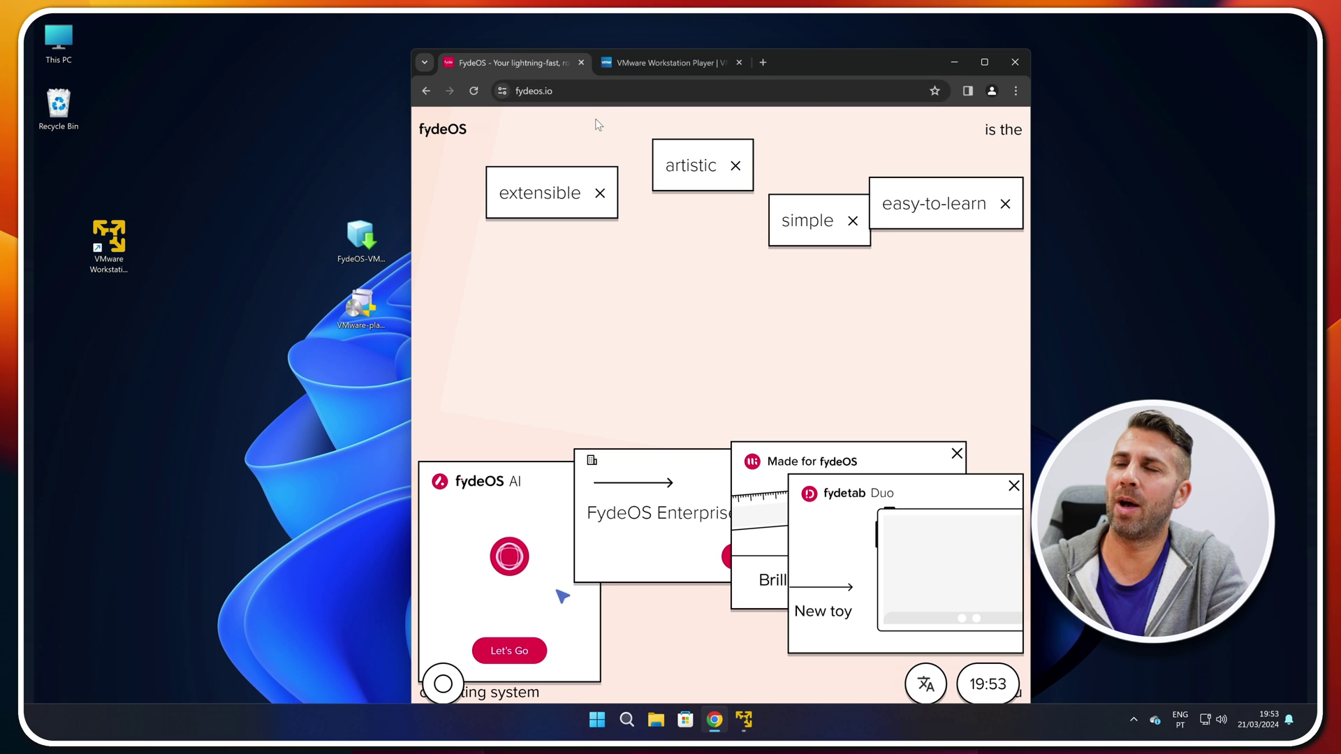
Show the FydeOS home page in a maximized Chrome window and go to its Download page
left_click_drag(827, 60, 808, 60)
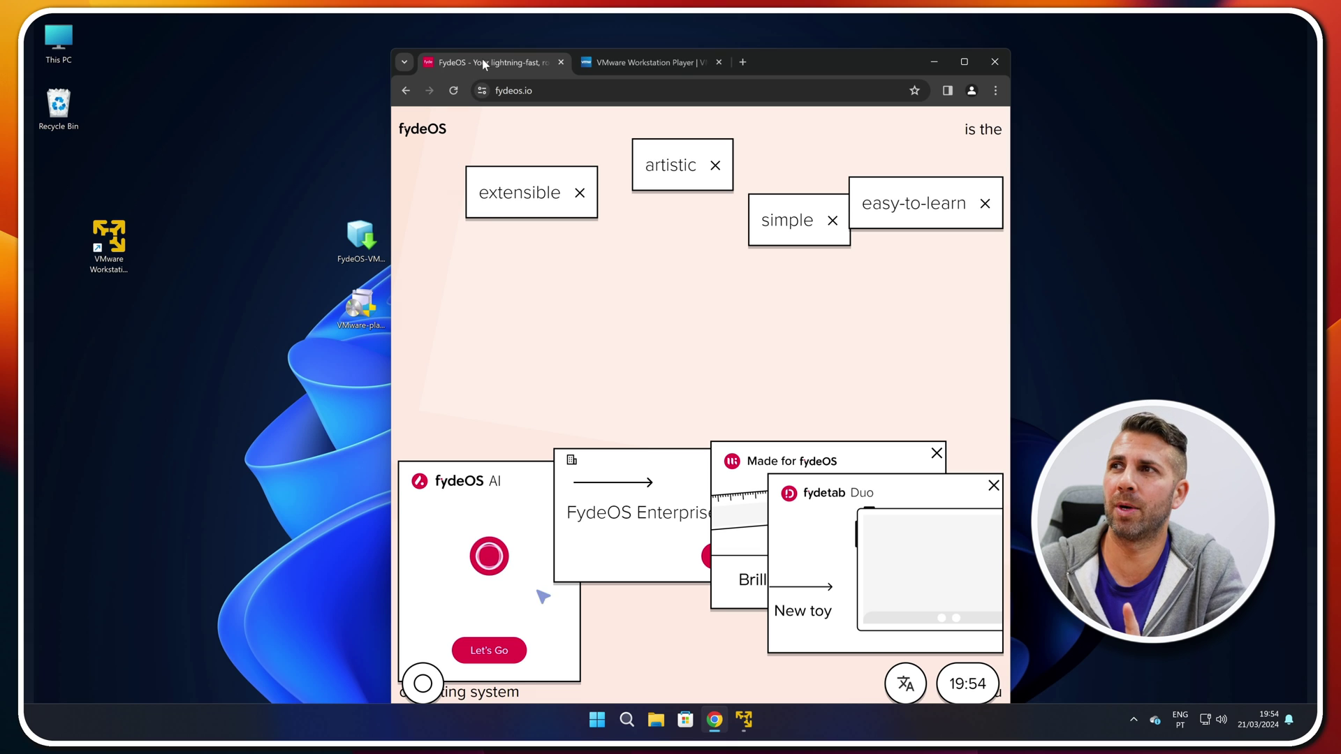
left_click(623, 65)
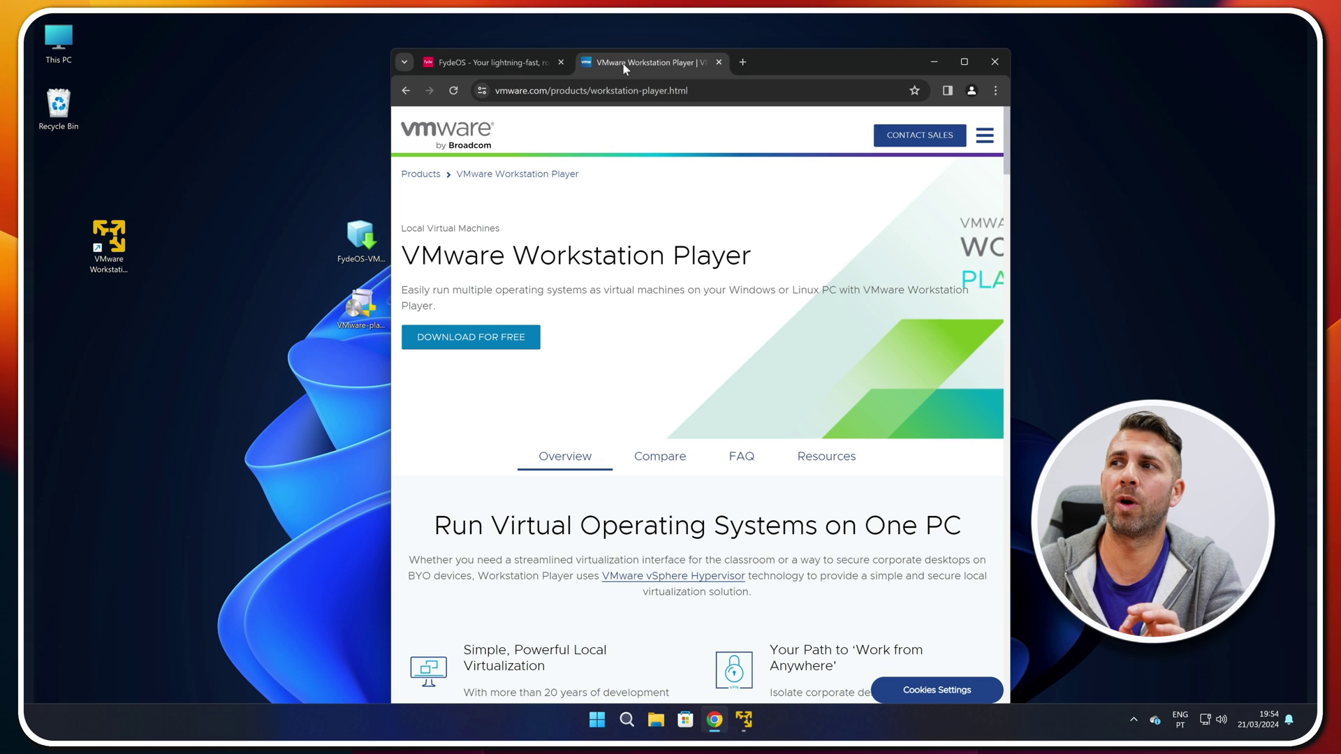
left_click(492, 65)
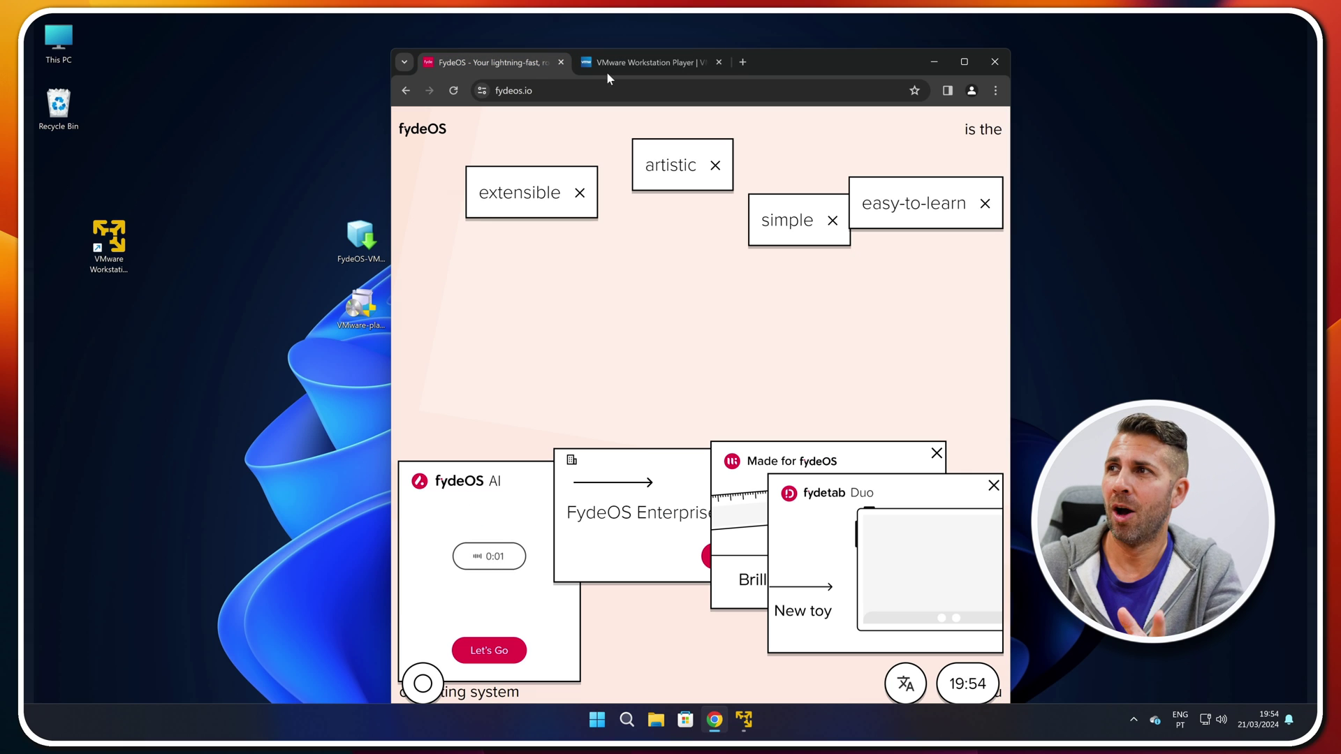
left_click(964, 63)
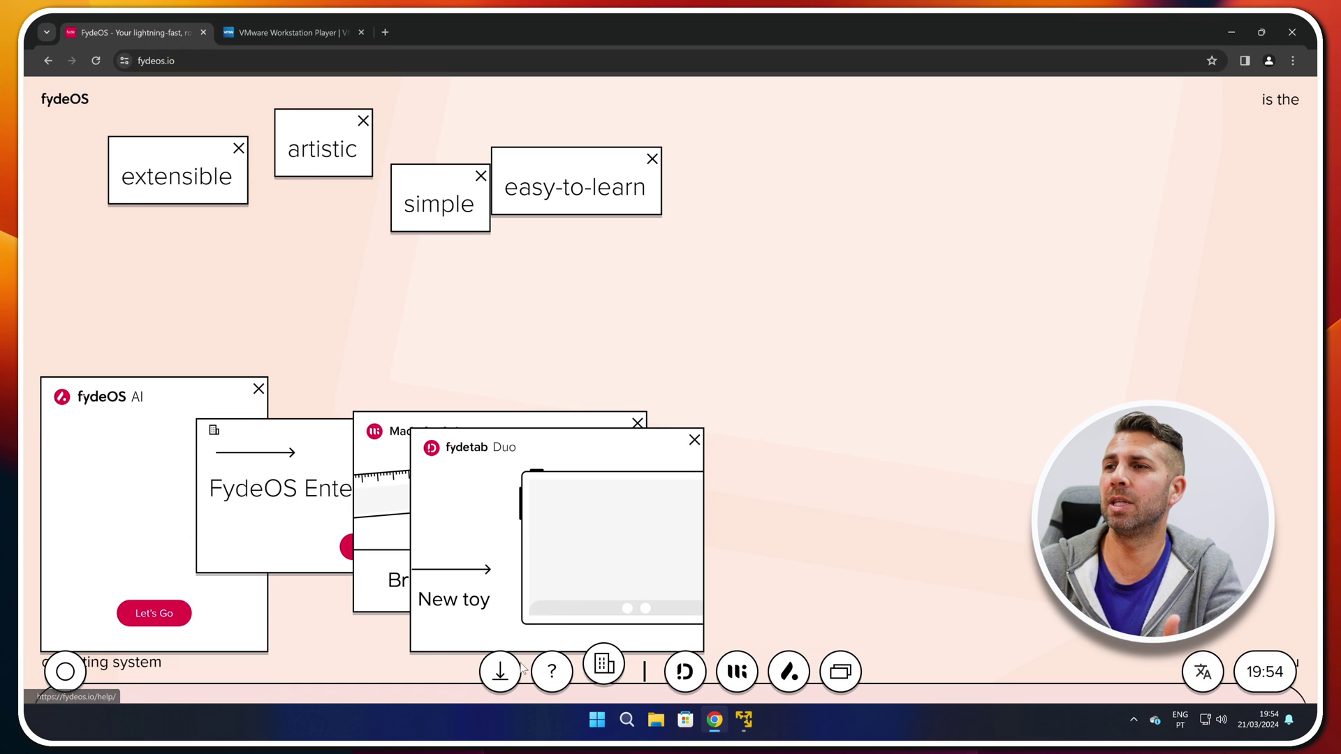
left_click(500, 671)
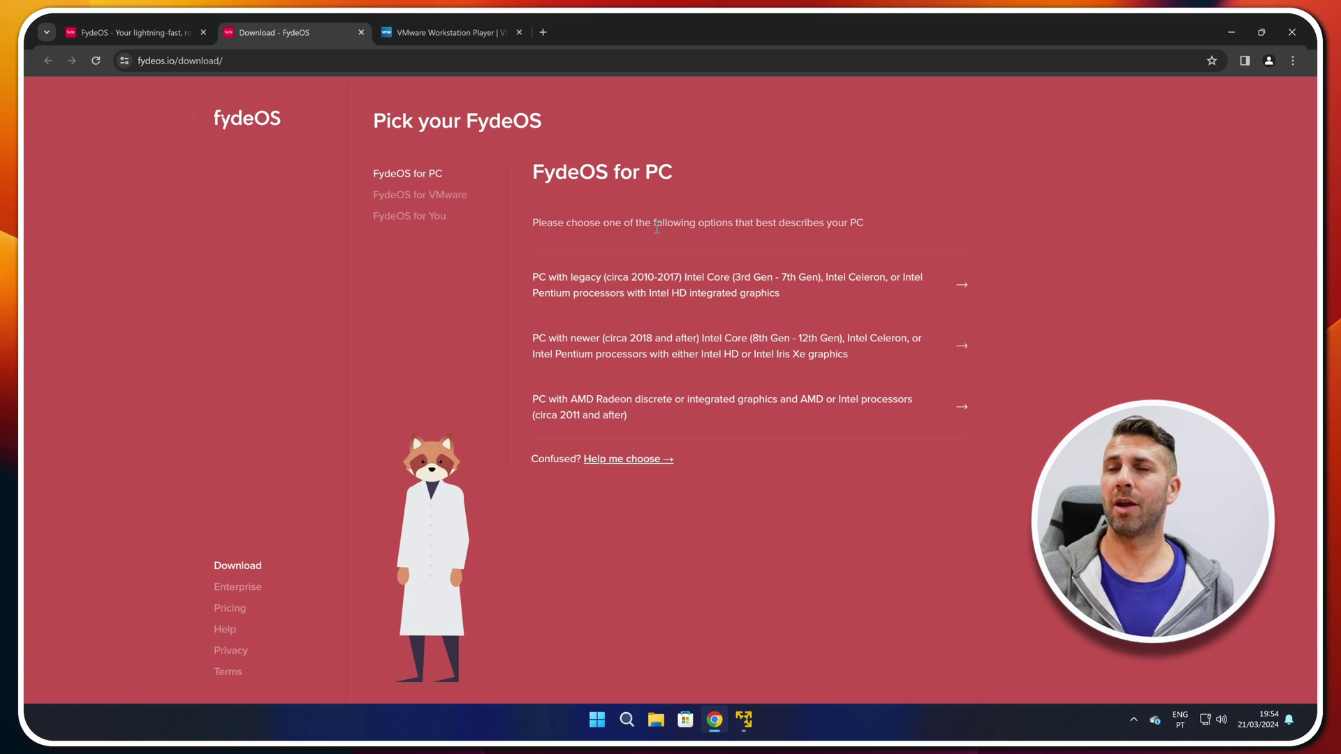
Choose the FydeOS for VMware v17.0 download, then minimize Chrome to show the desktop
left_click(434, 200)
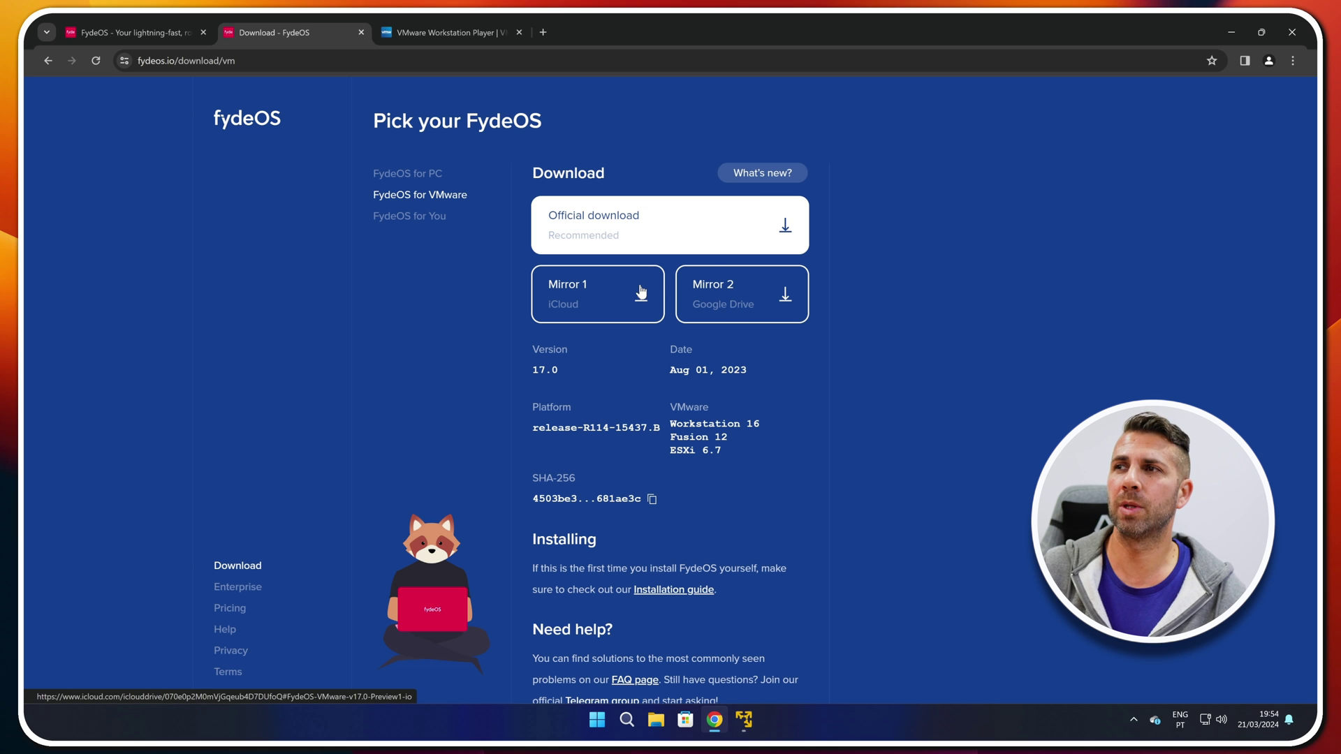
left_click(1231, 32)
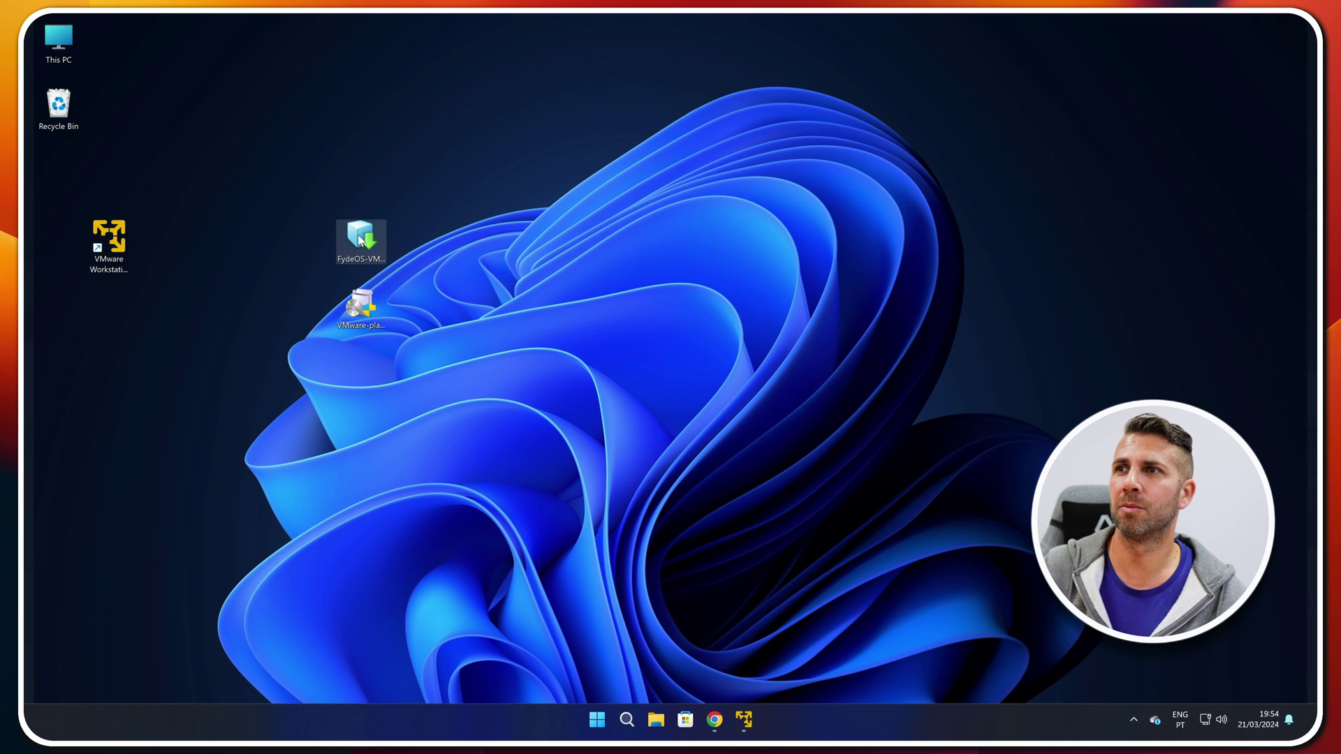
Get the VMware Workstation Player 17.5.1 download files from Google's results, then minimize Chrome
left_click(714, 719)
left_click(421, 28)
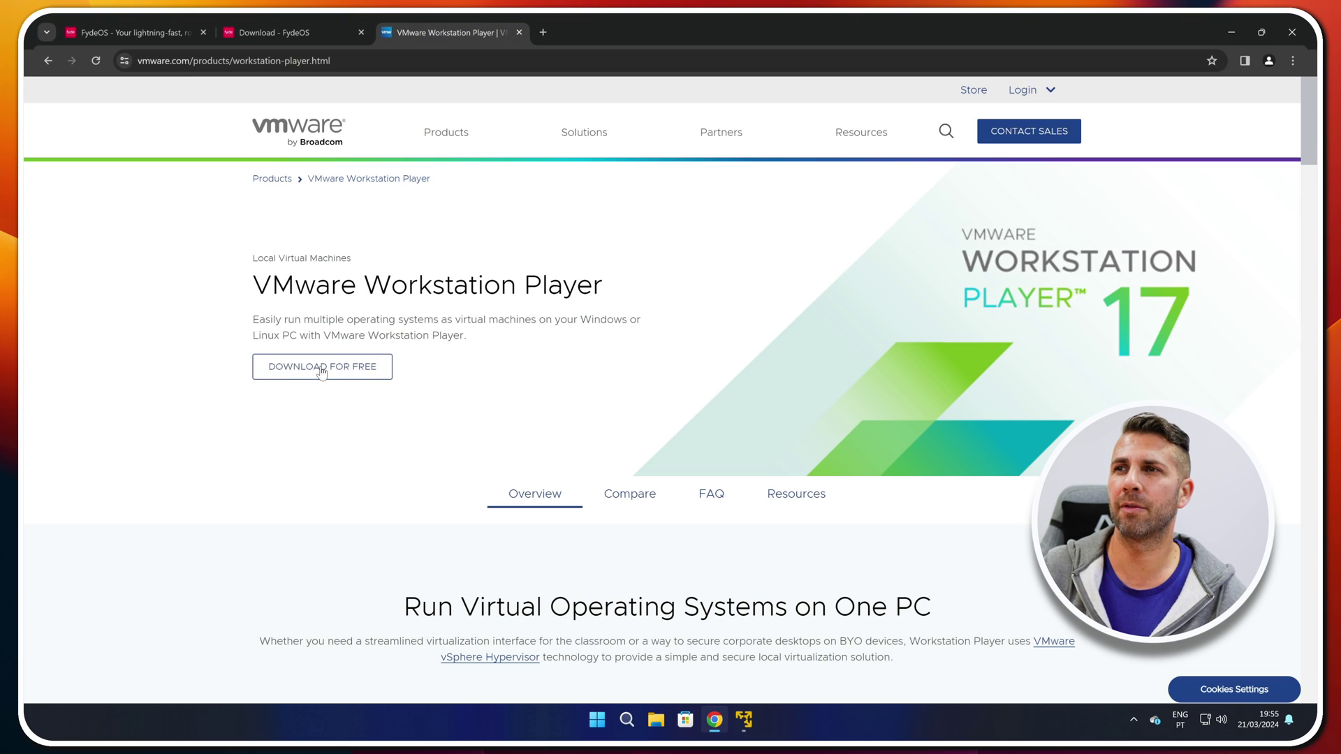
left_click(46, 60)
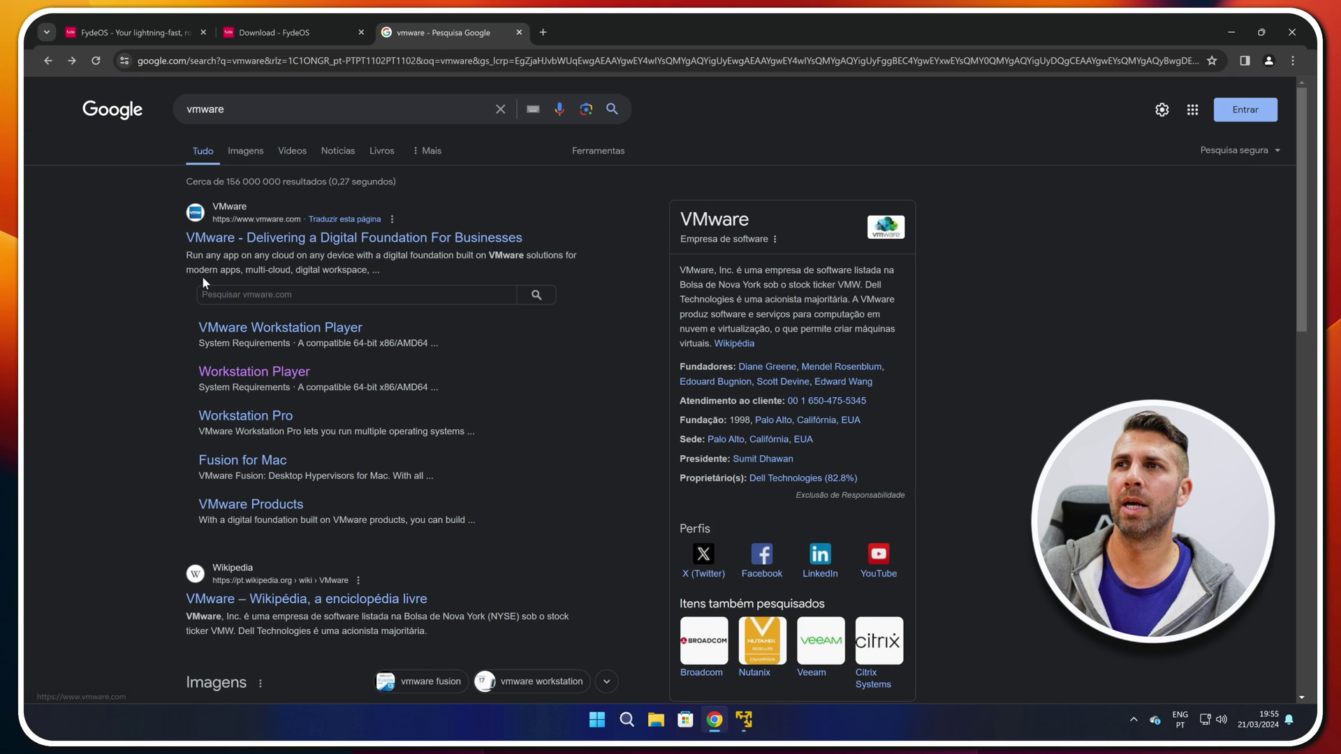
left_click(274, 373)
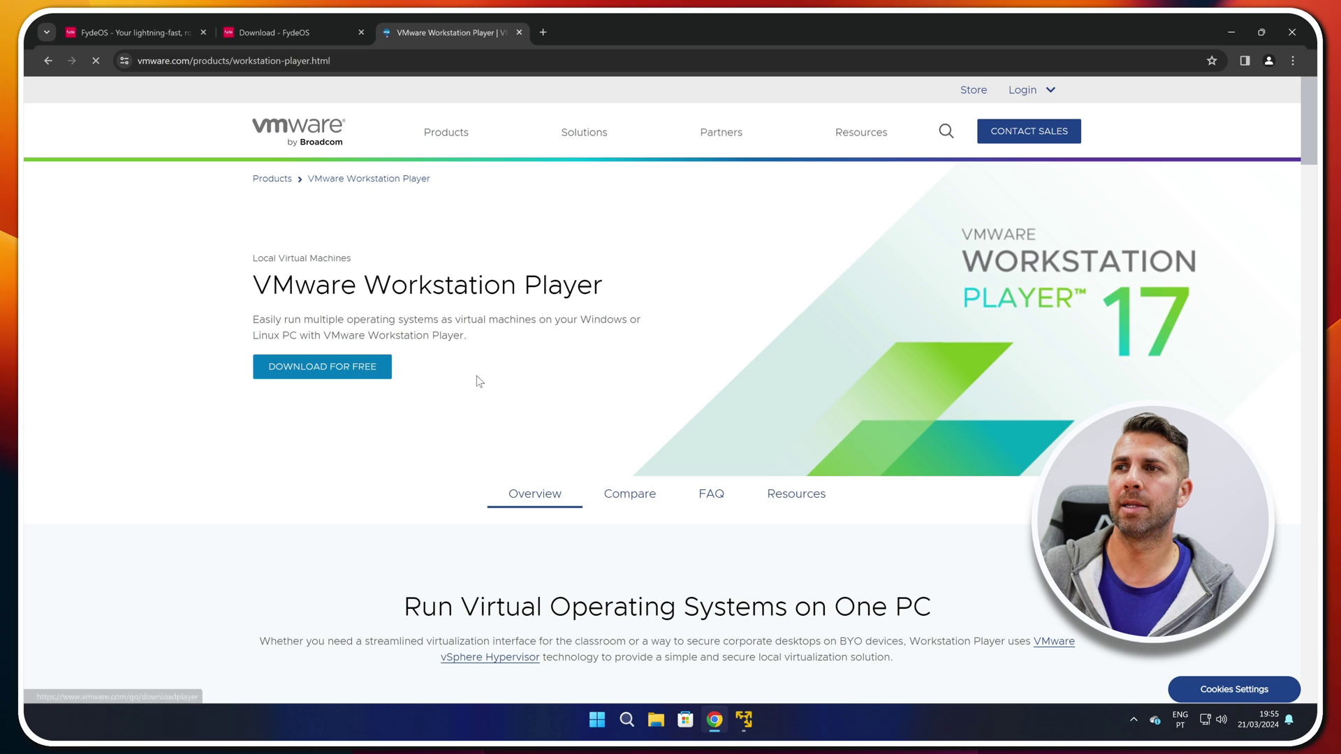
left_click(329, 371)
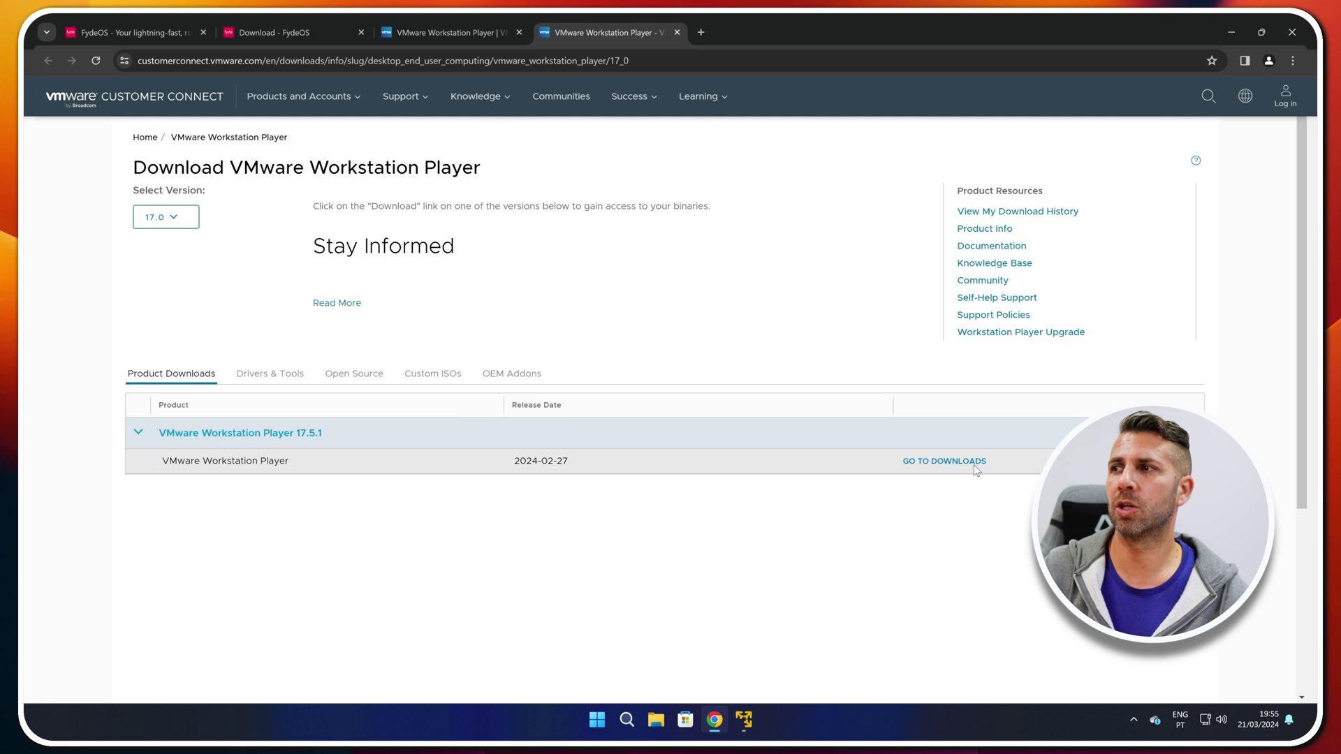
left_click(965, 463)
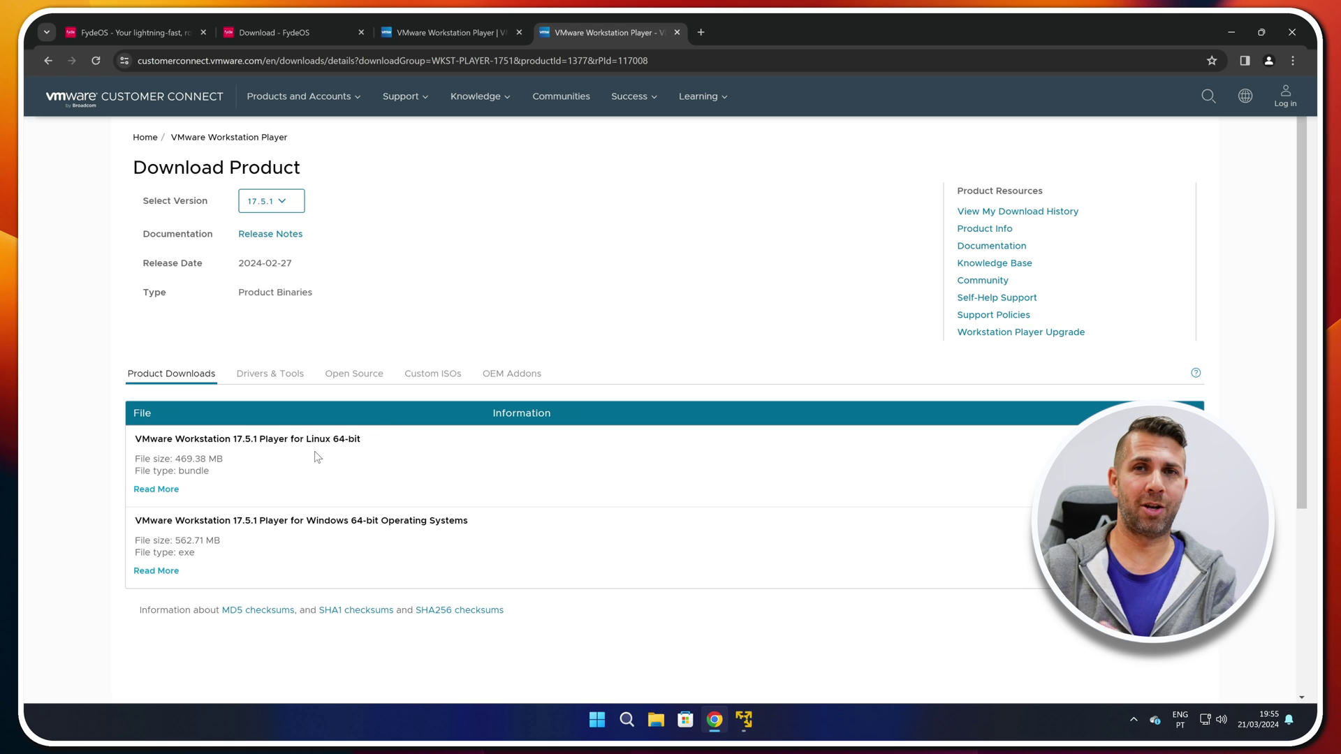
left_click(1232, 32)
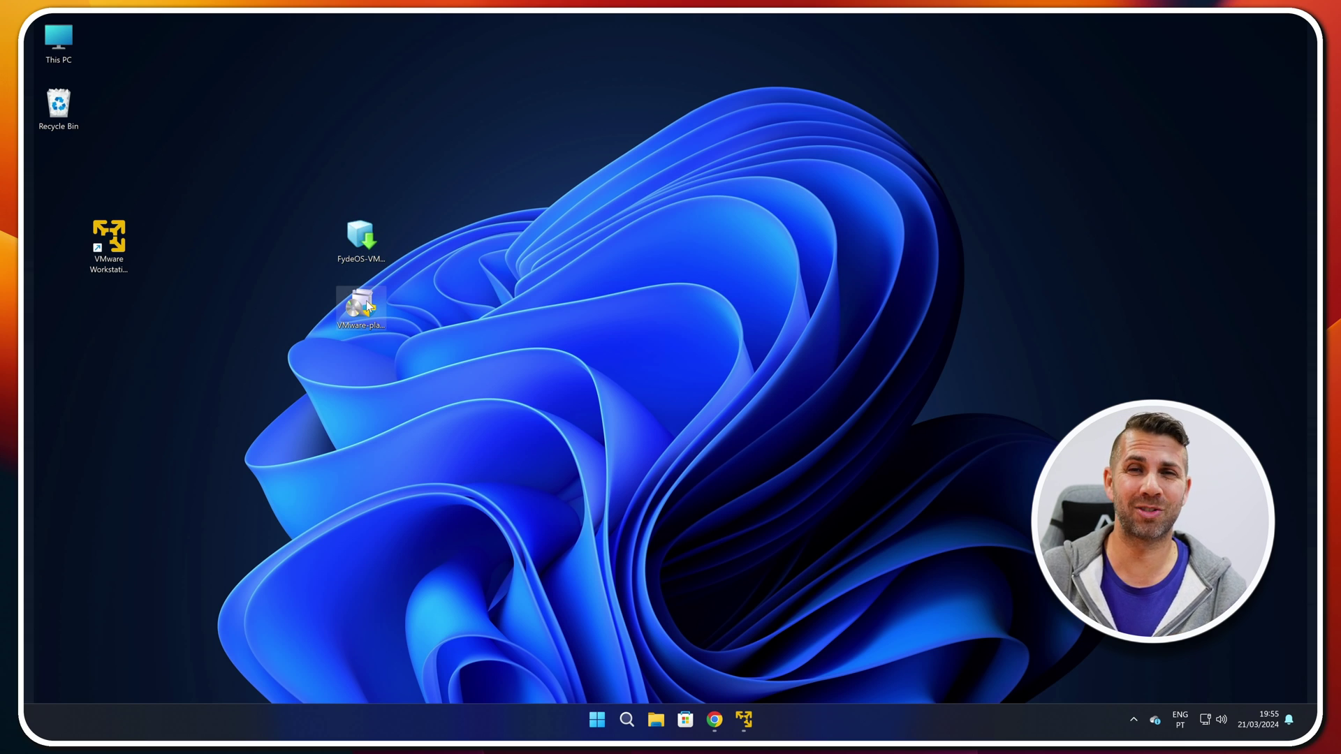
left_click(115, 237)
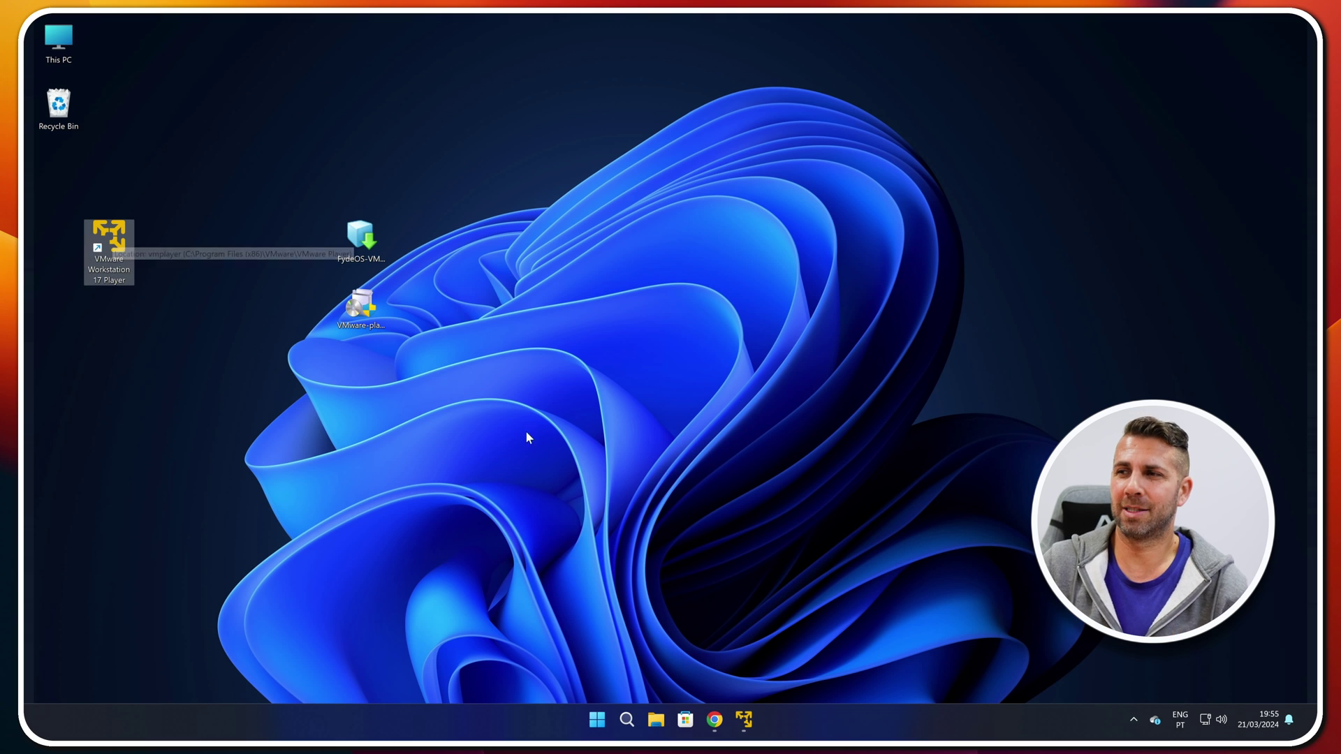
Launch VMware Workstation 17 Player from the taskbar and browse to a virtual machine on the Desktop
left_click(744, 719)
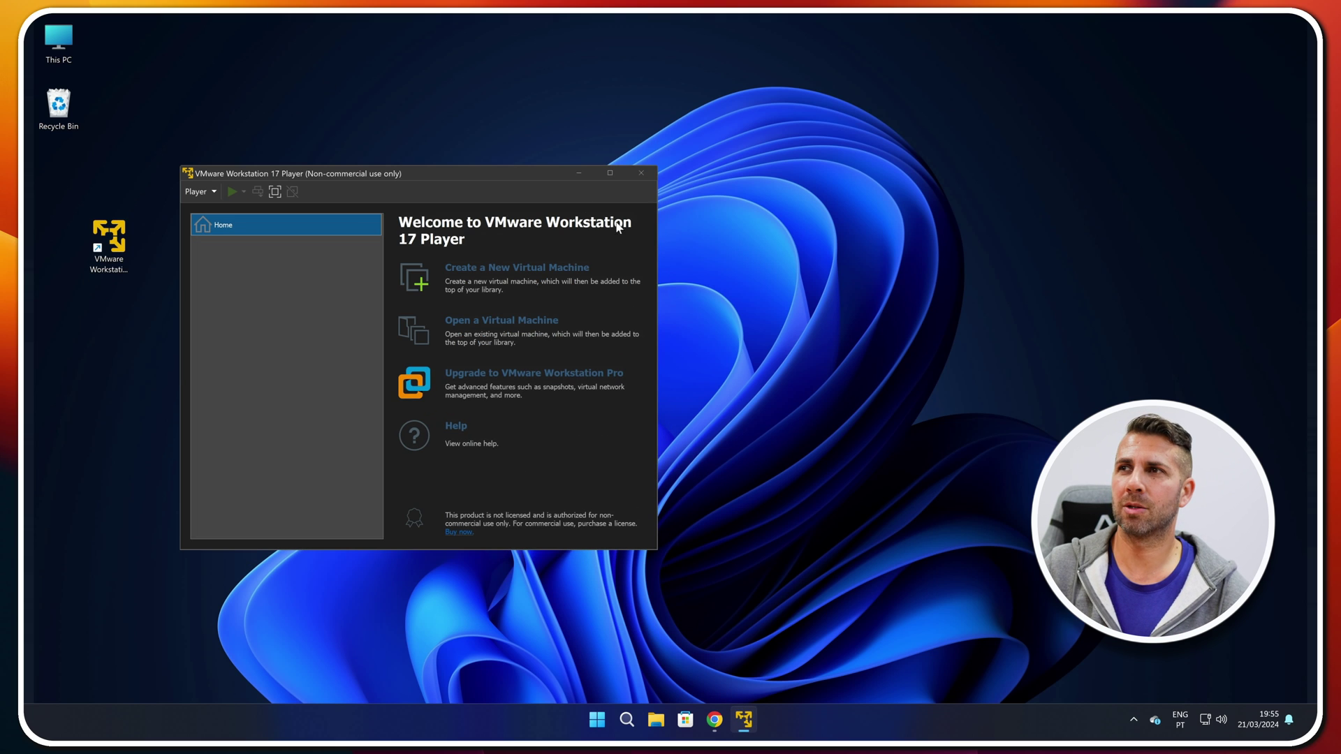
left_click_drag(471, 174, 726, 124)
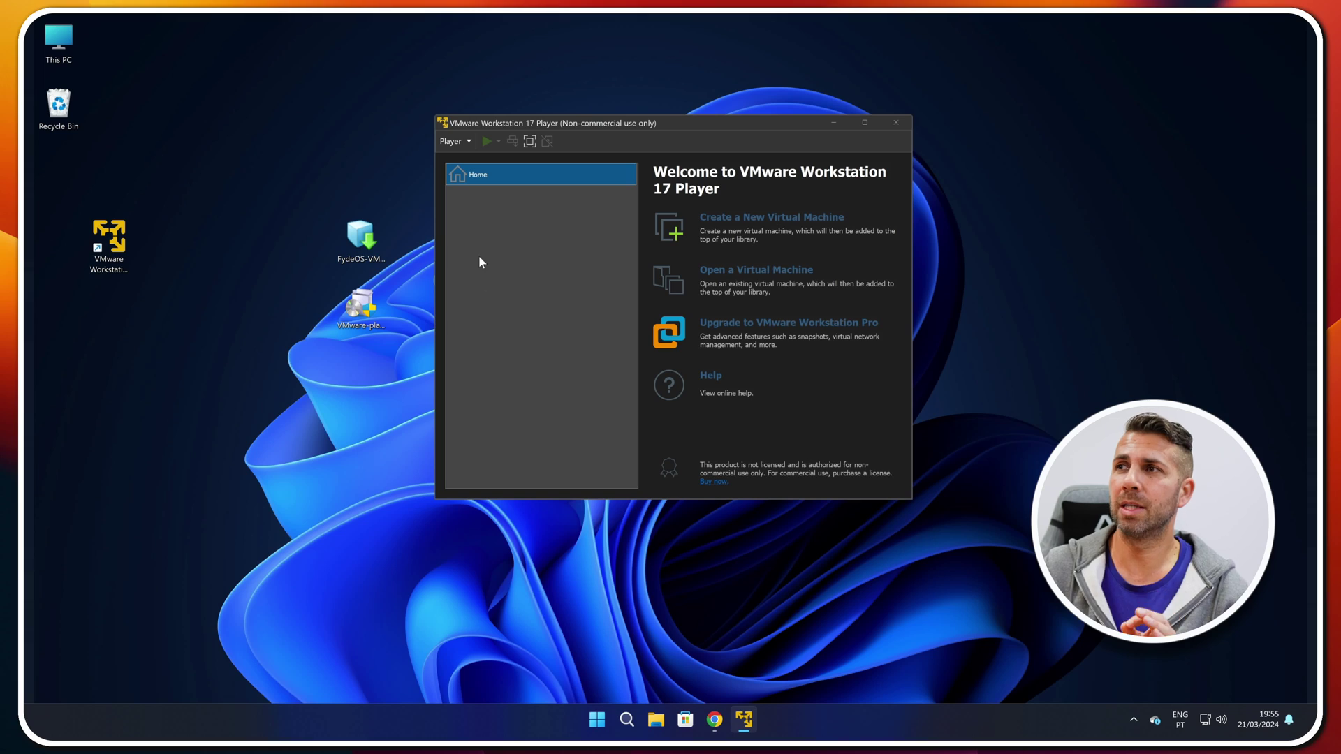
left_click(739, 273)
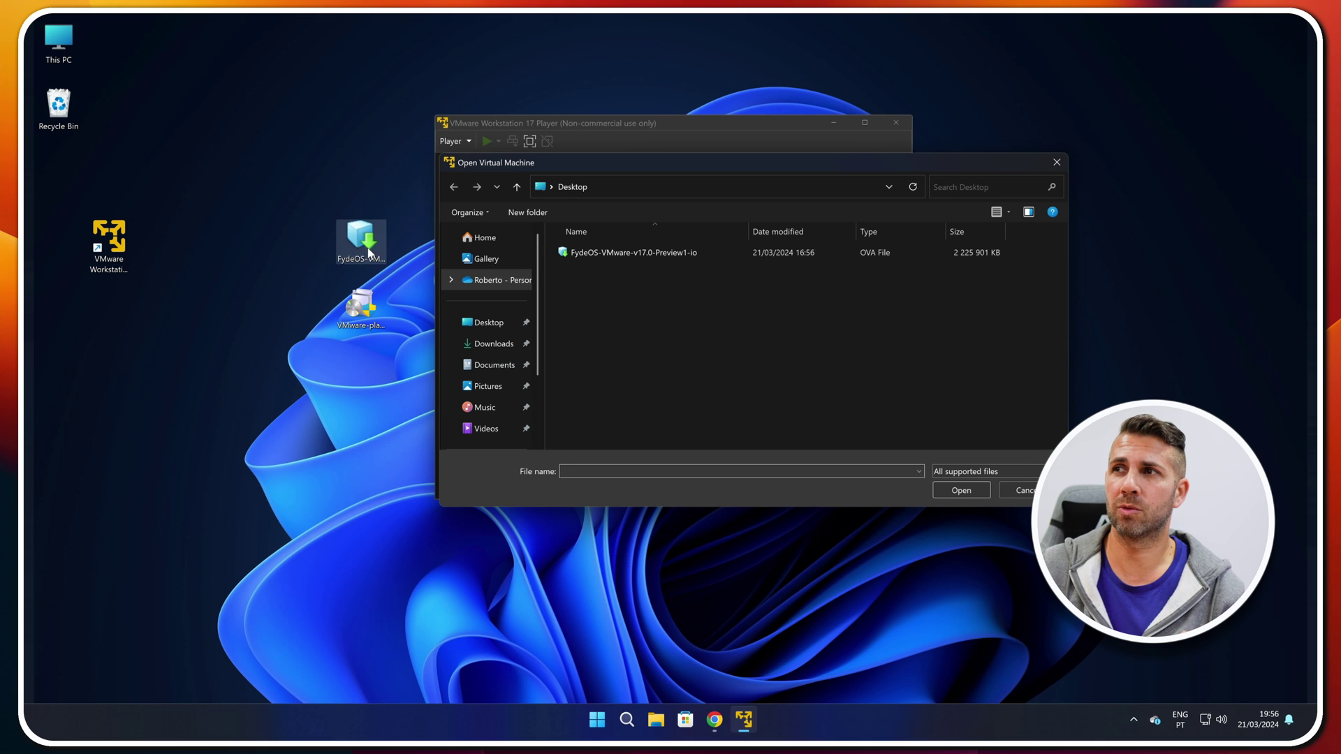
Import the FydeOS-VMware-v17.0-Preview1 OVA as a new virtual machine named 'Android'
left_click(642, 255)
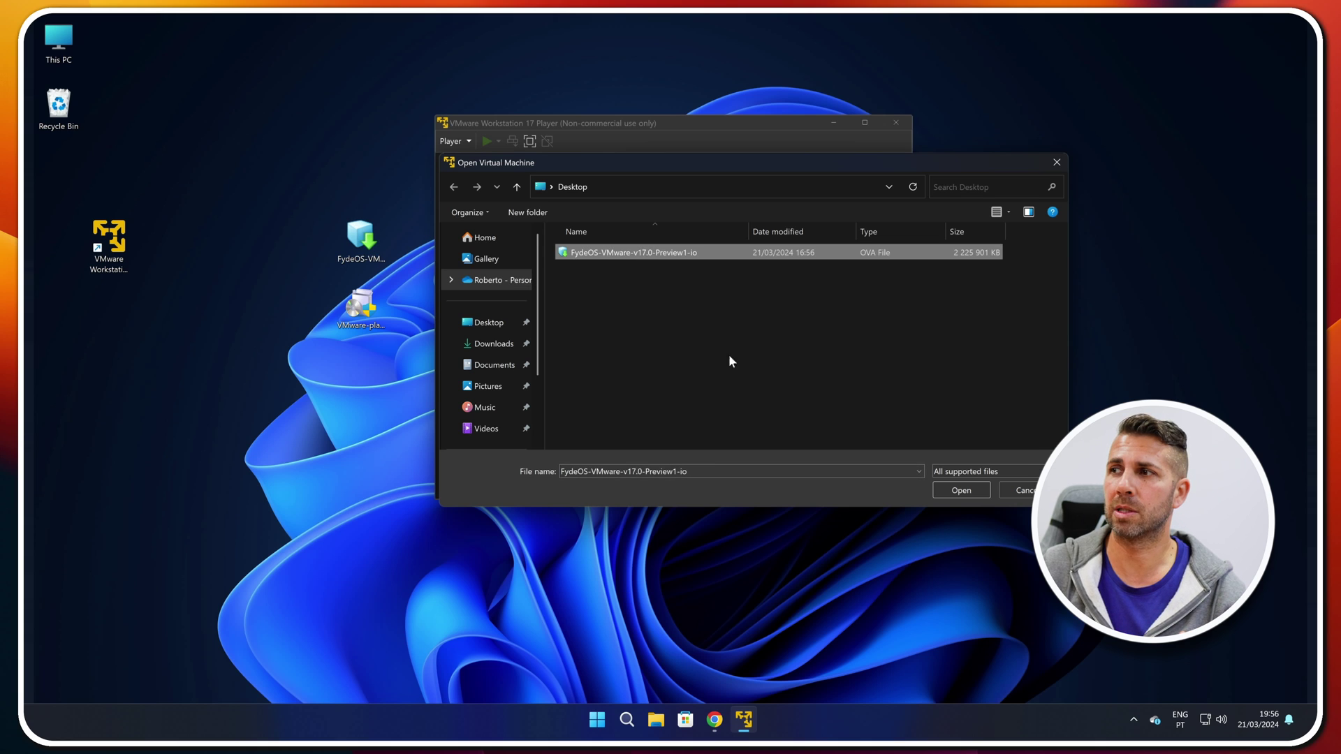
left_click(972, 488)
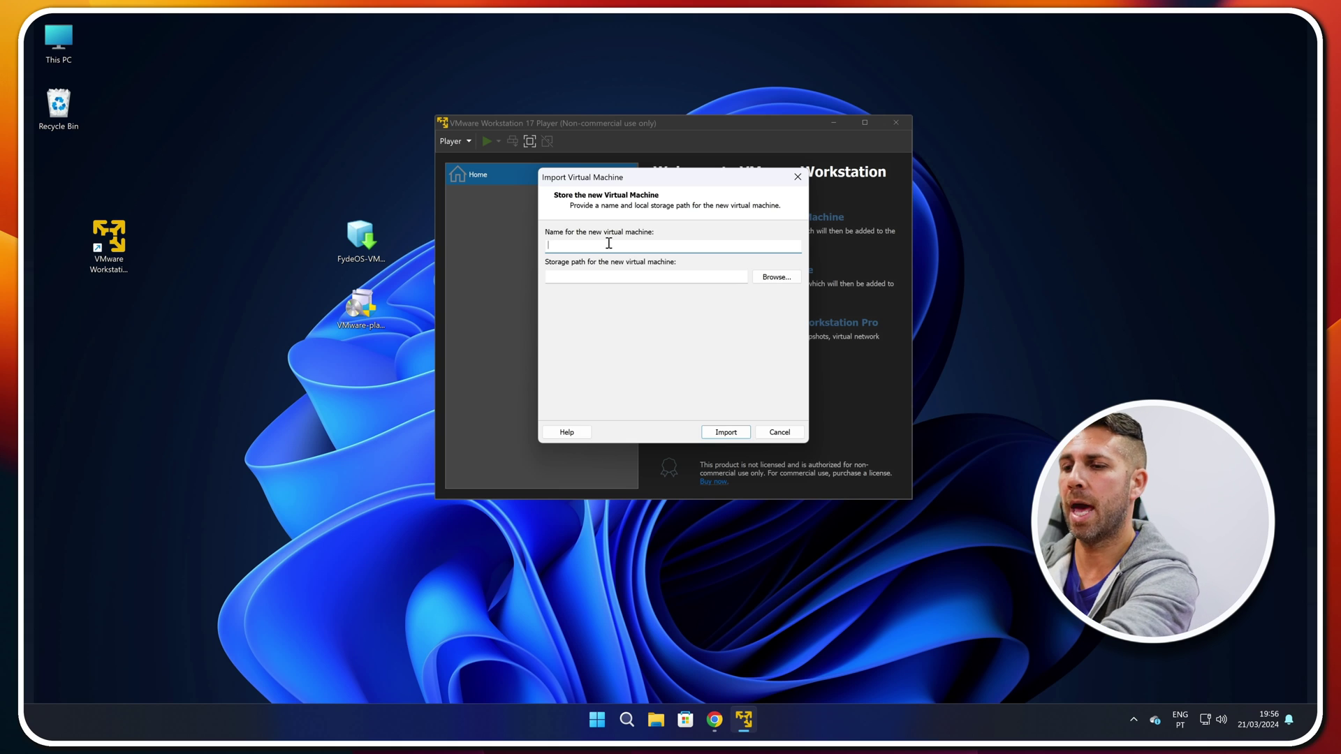
type("An")
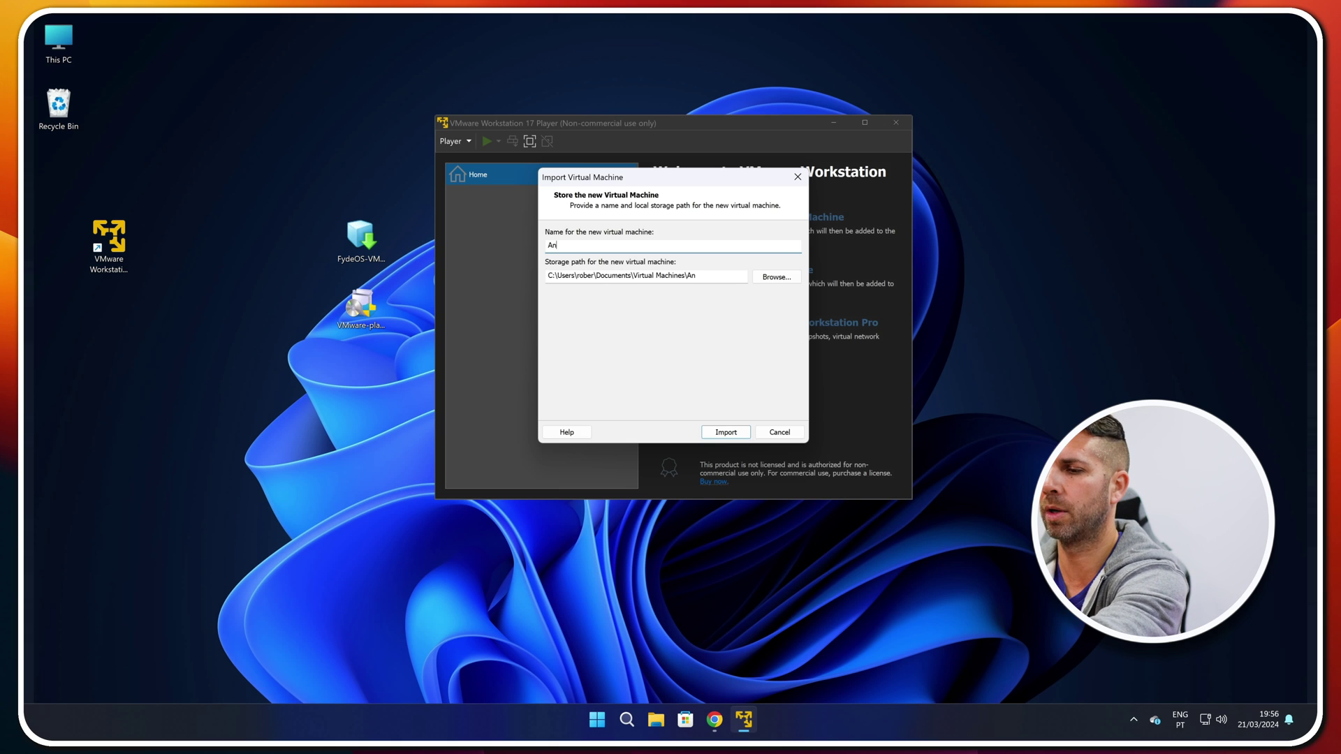
type("droid")
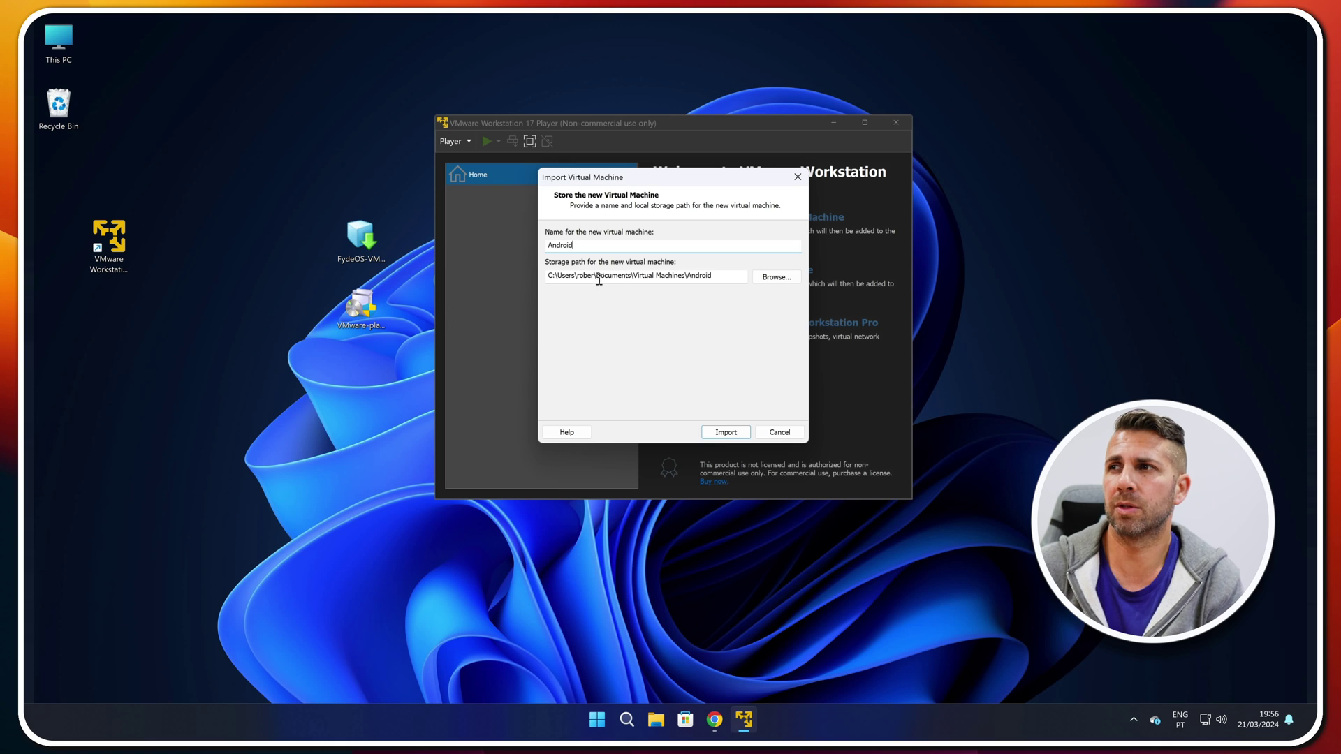
left_click(724, 431)
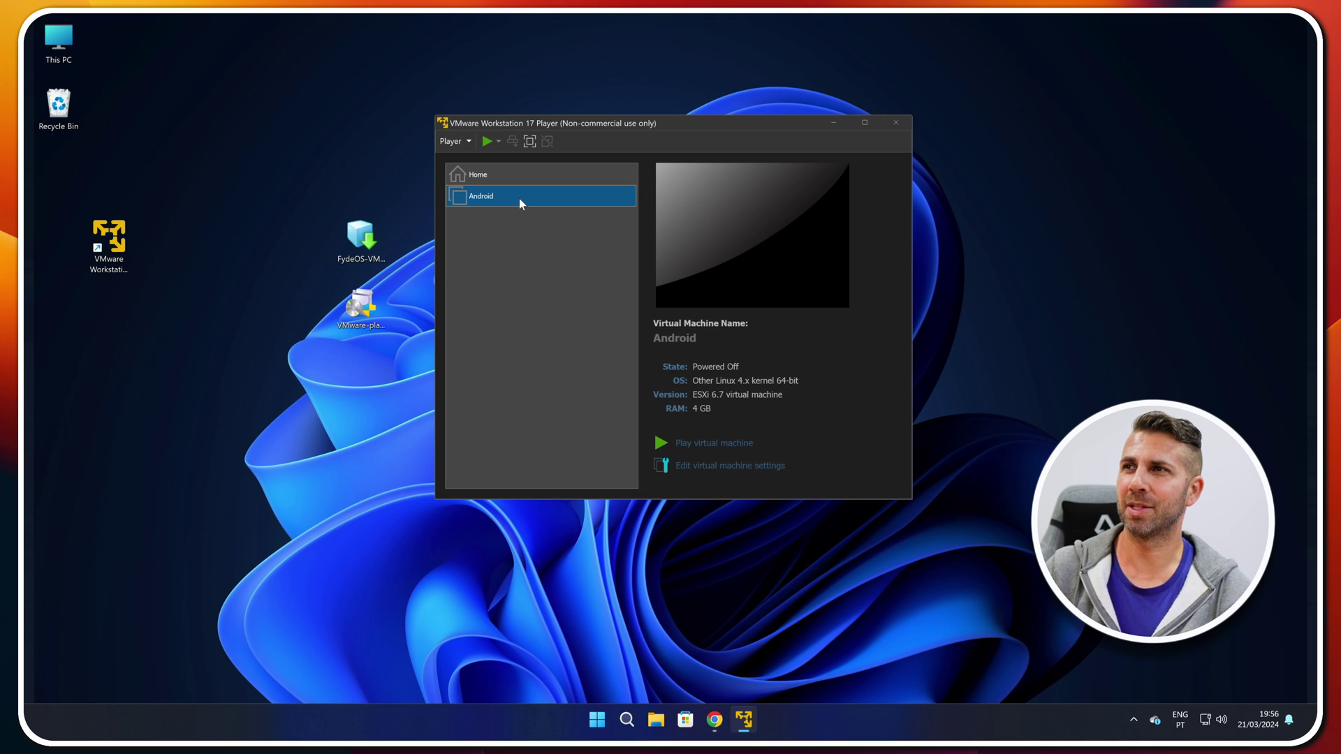
In the Android VM's settings, check the host's RAM and raise memory to 8 GB
left_click(530, 196)
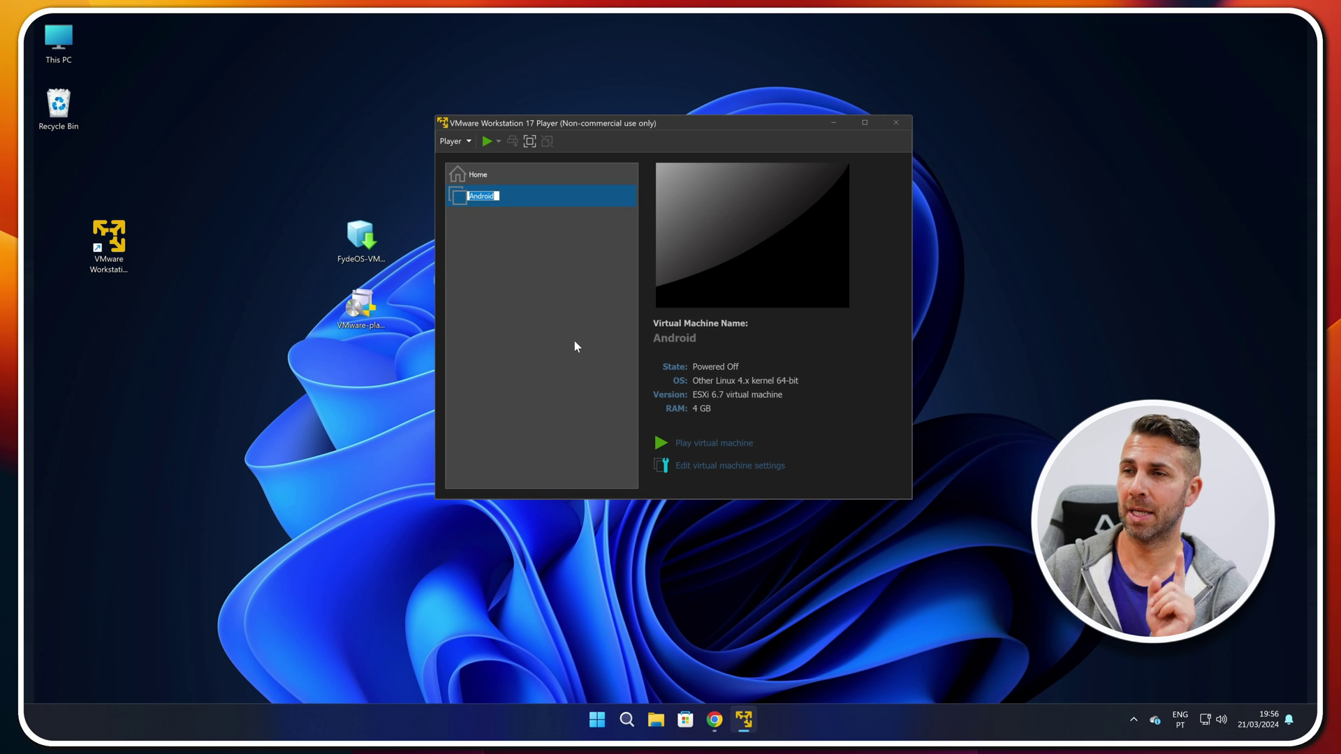
left_click(693, 464)
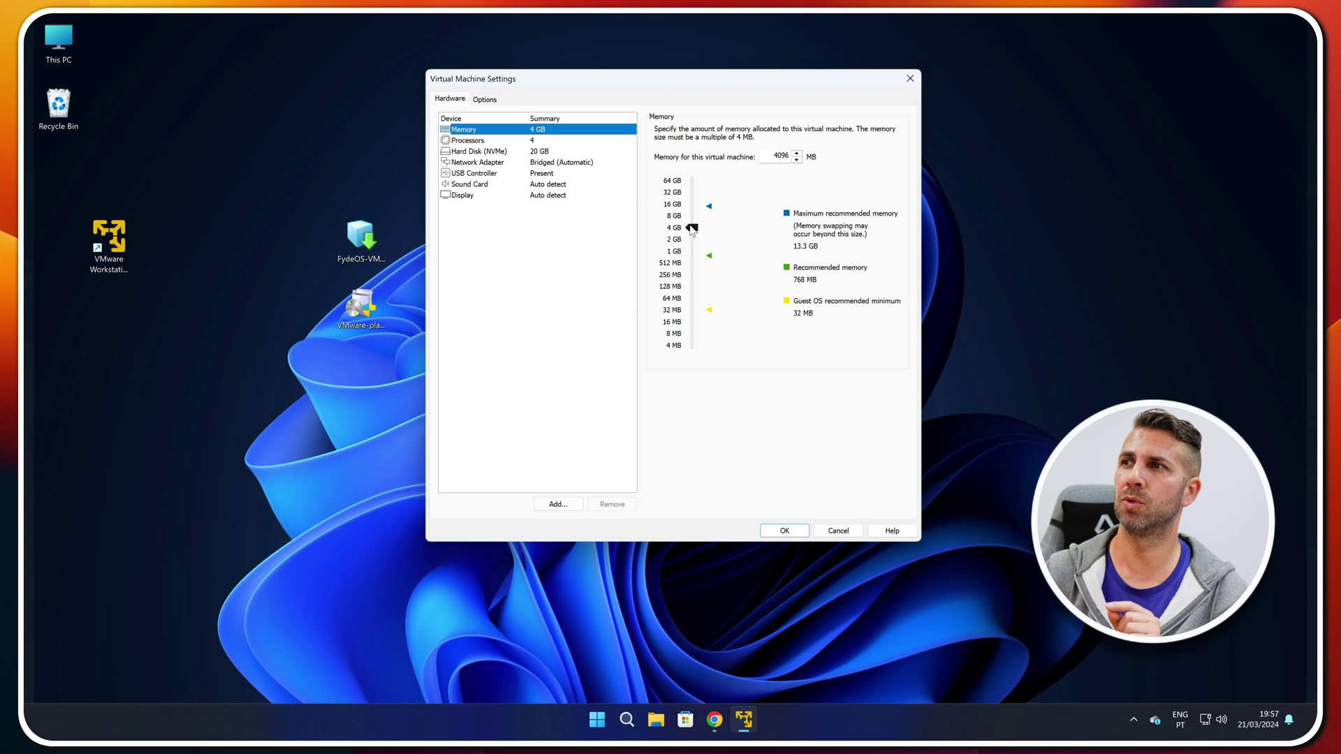
left_click(692, 230)
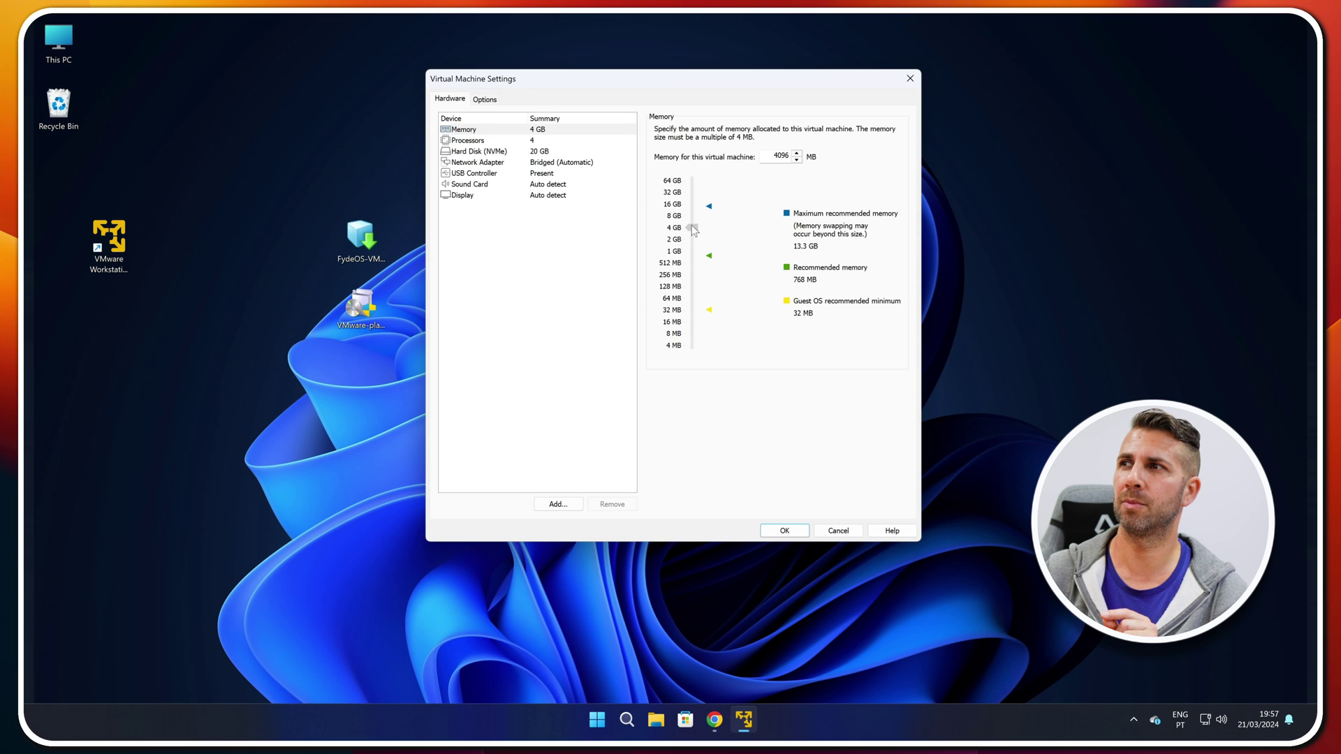
left_click(693, 229)
key("super+Pause")
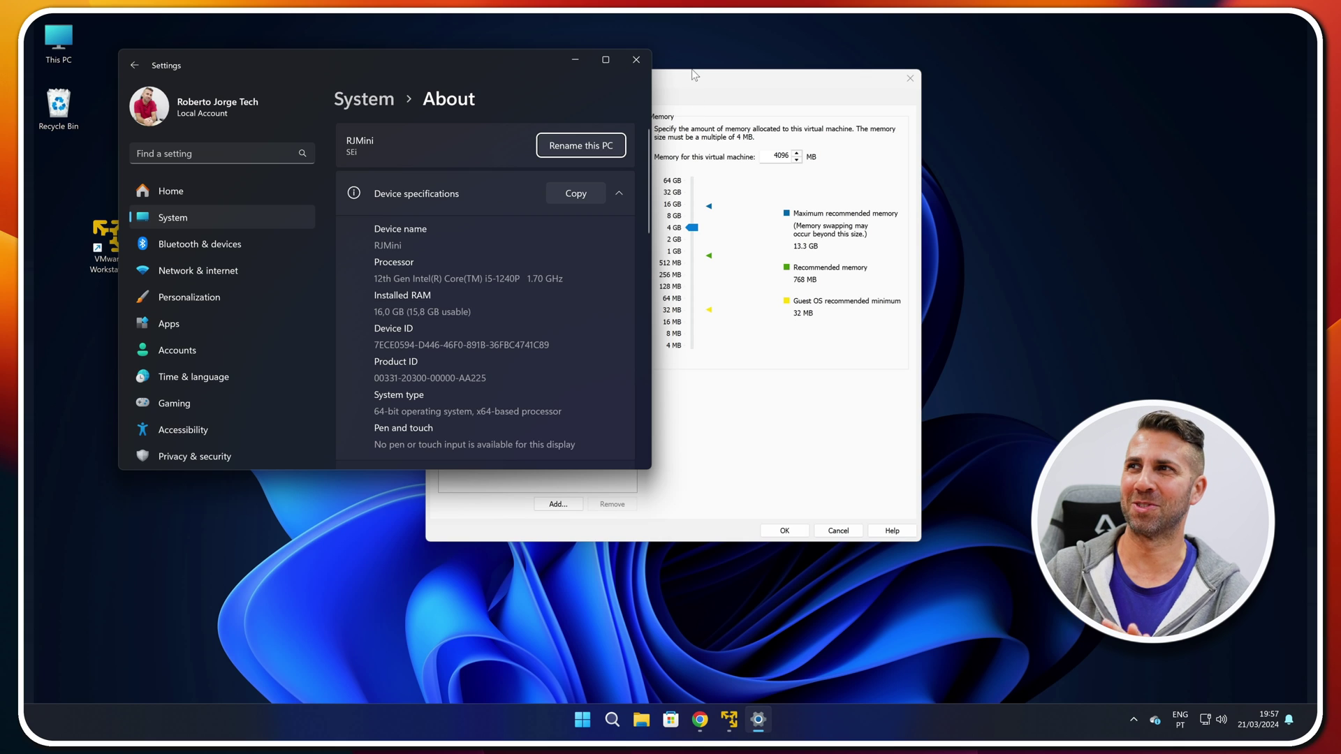
left_click(636, 59)
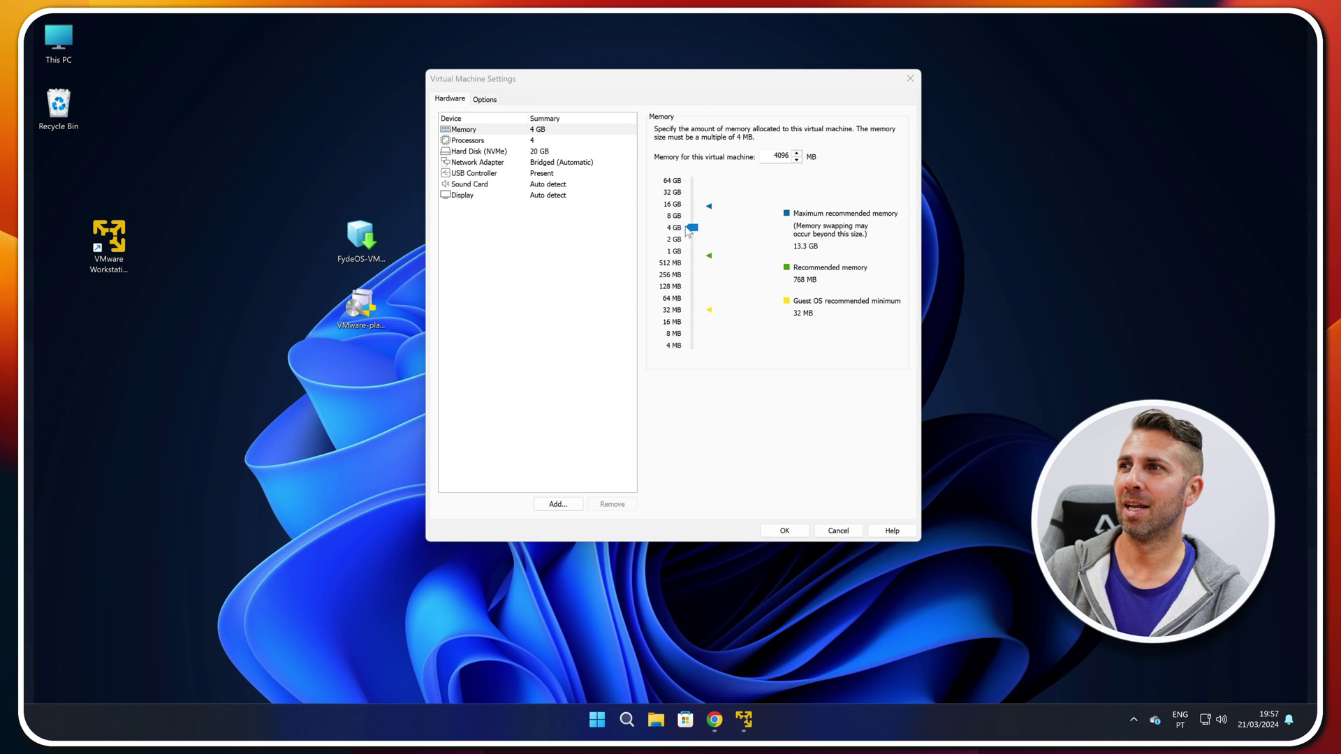
left_click_drag(692, 228, 692, 219)
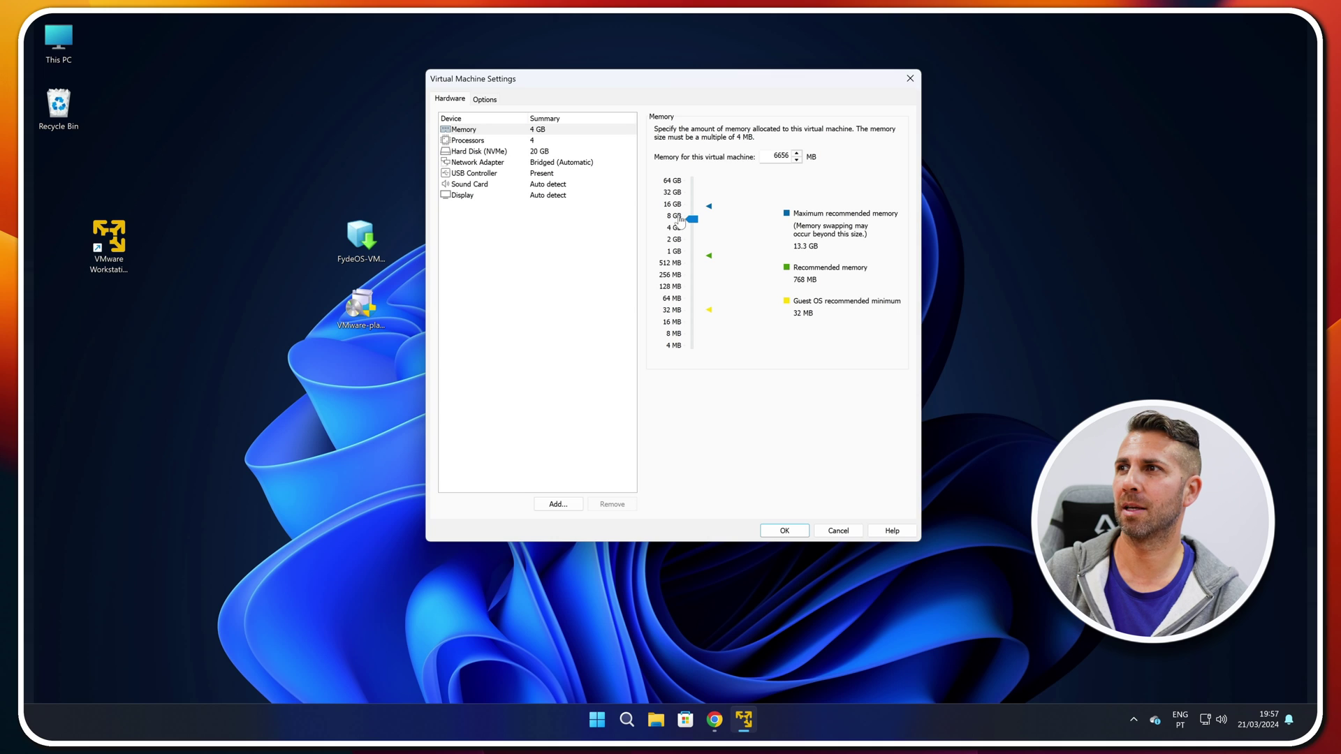
left_click(675, 218)
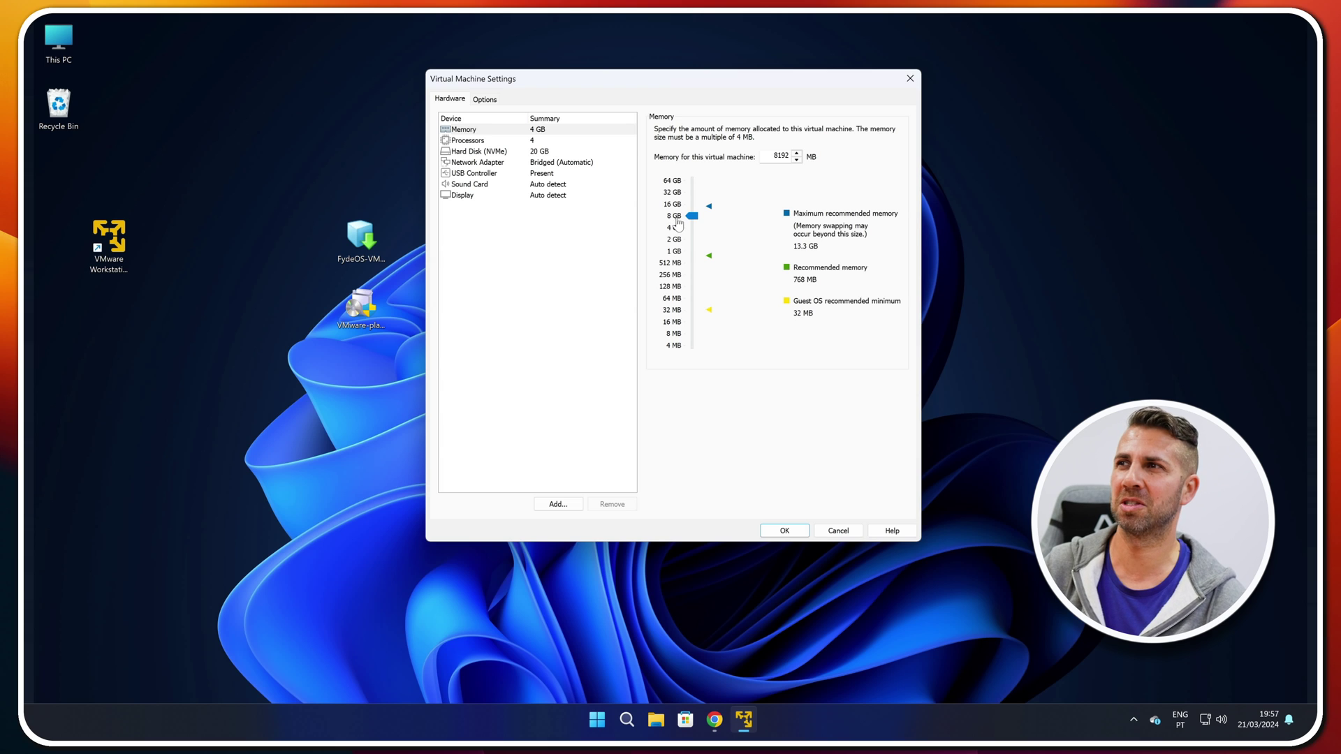
Set the processors to 6 cores, review the hard disk, and save the settings
left_click(466, 141)
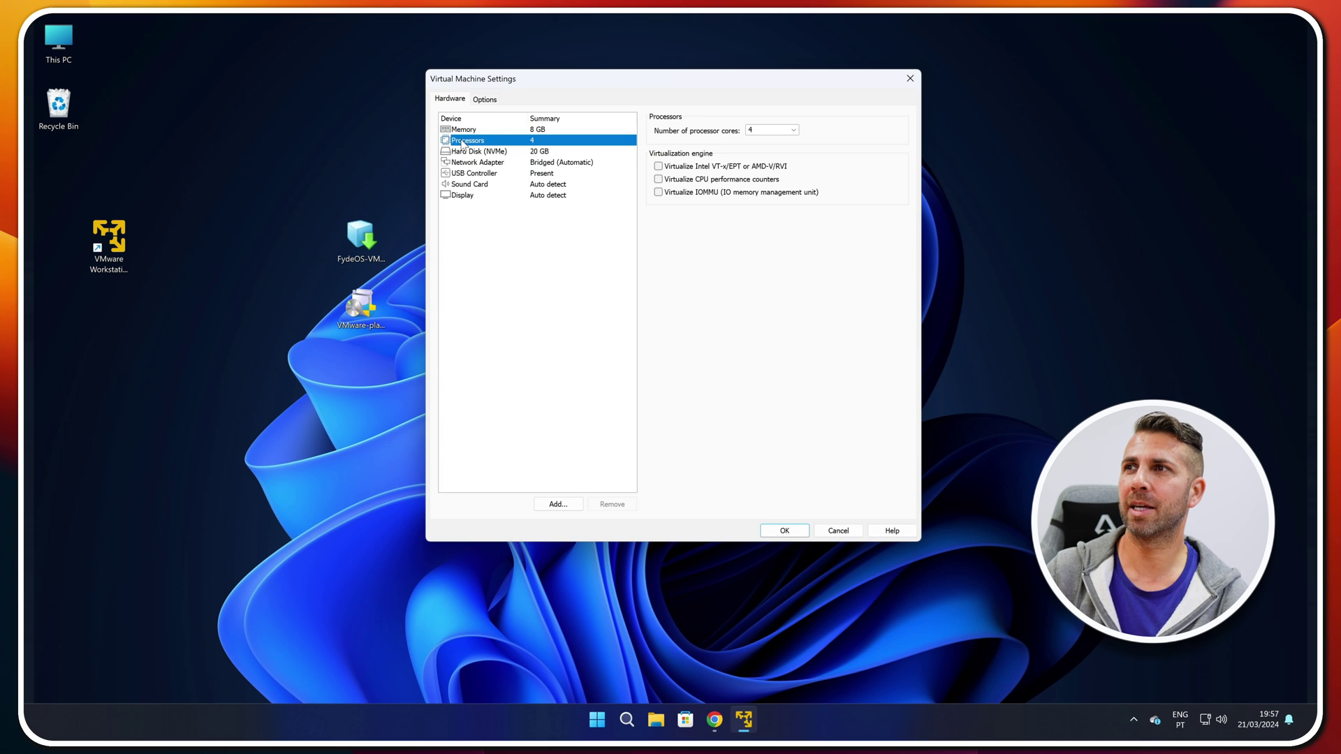
left_click(772, 132)
left_click(793, 130)
left_click(764, 174)
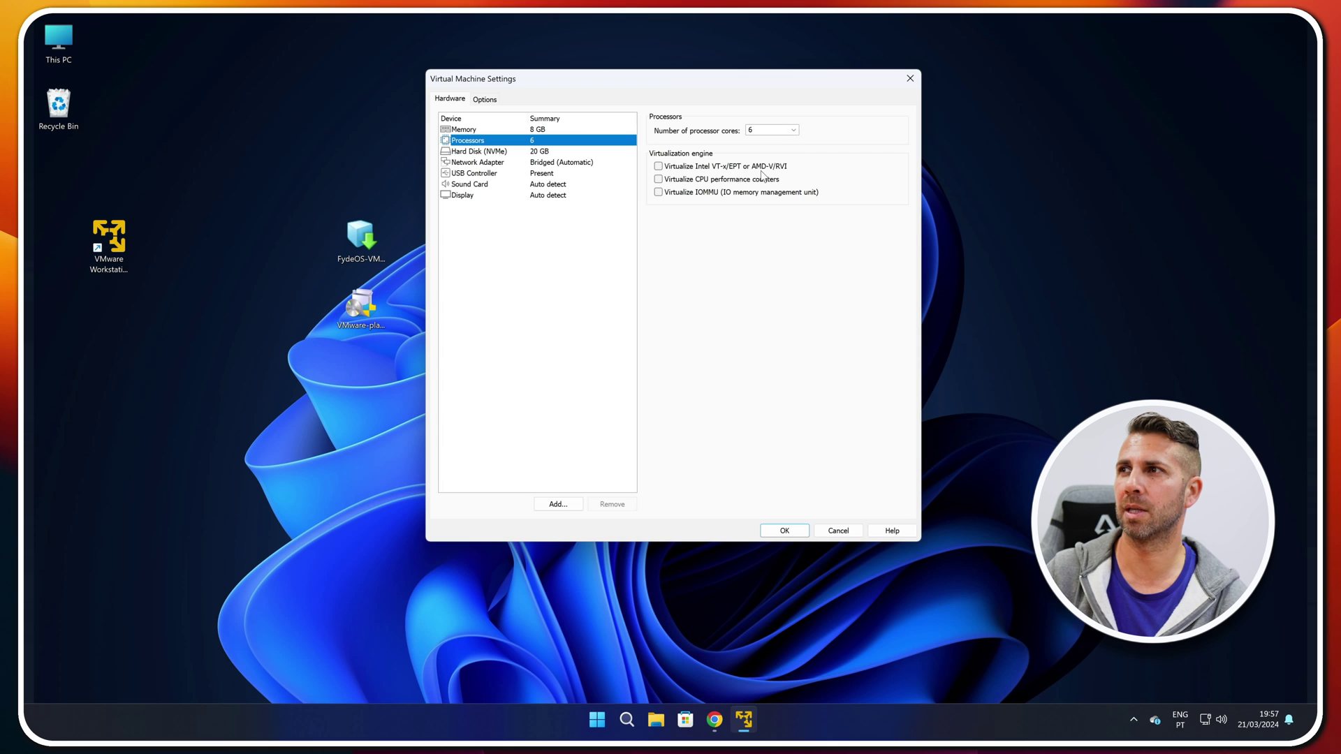
left_click(545, 155)
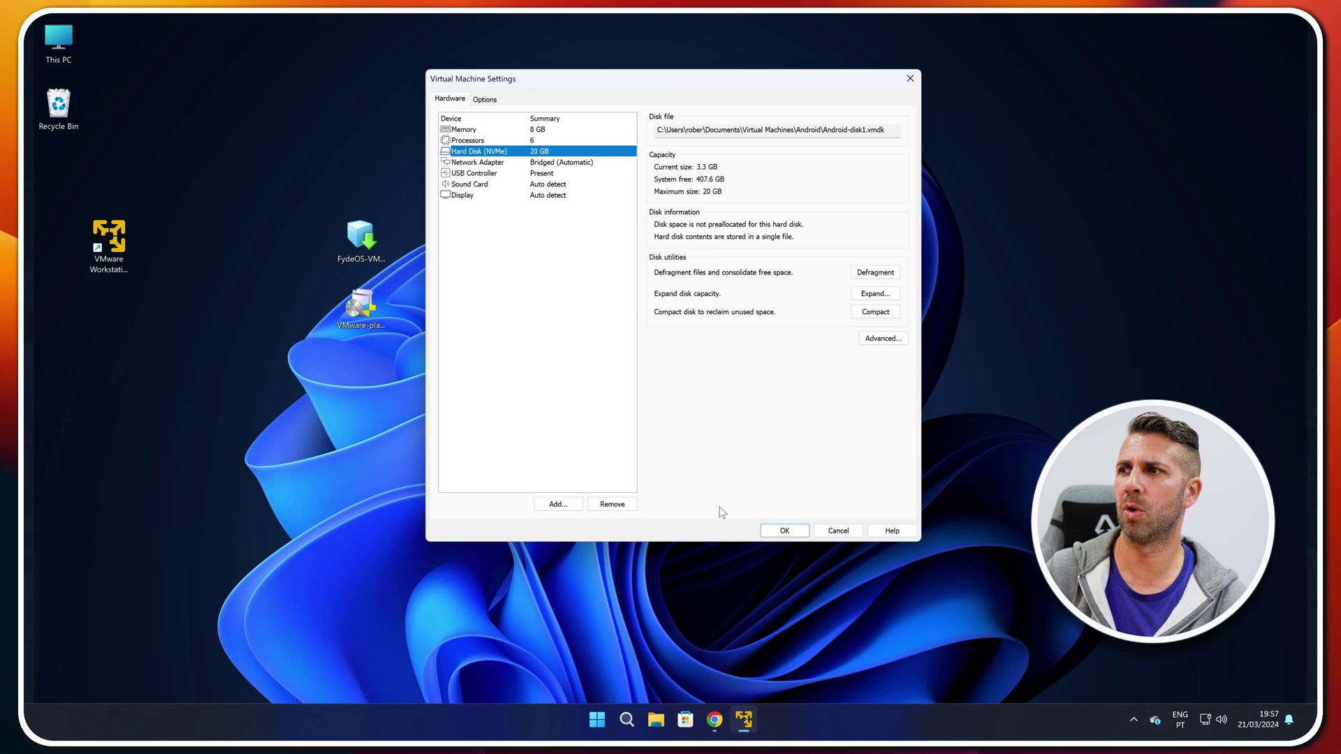
left_click(781, 531)
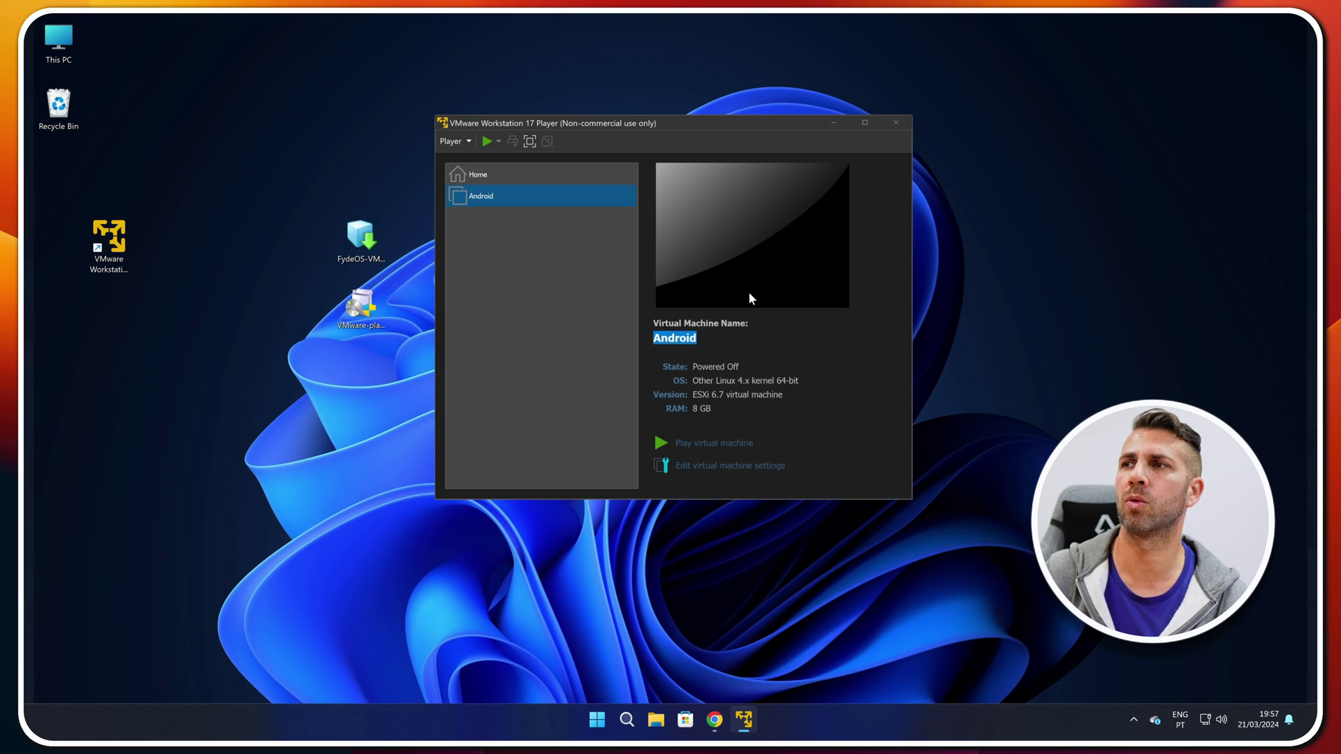
Power on the Android VM and let FydeOS boot to its language and keyboard page
left_click(723, 443)
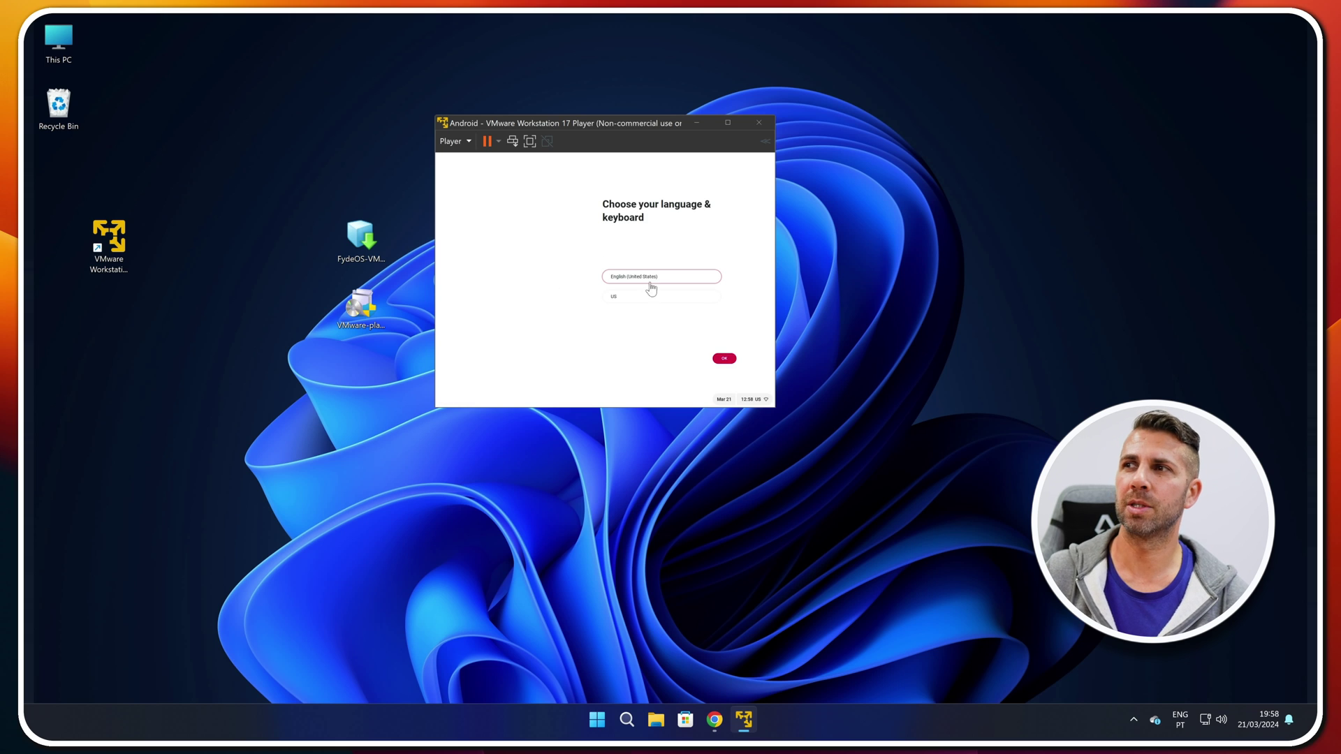
Confirm language, accept the welcome, license and privacy terms, and pick a Google account for yourself
left_click(723, 361)
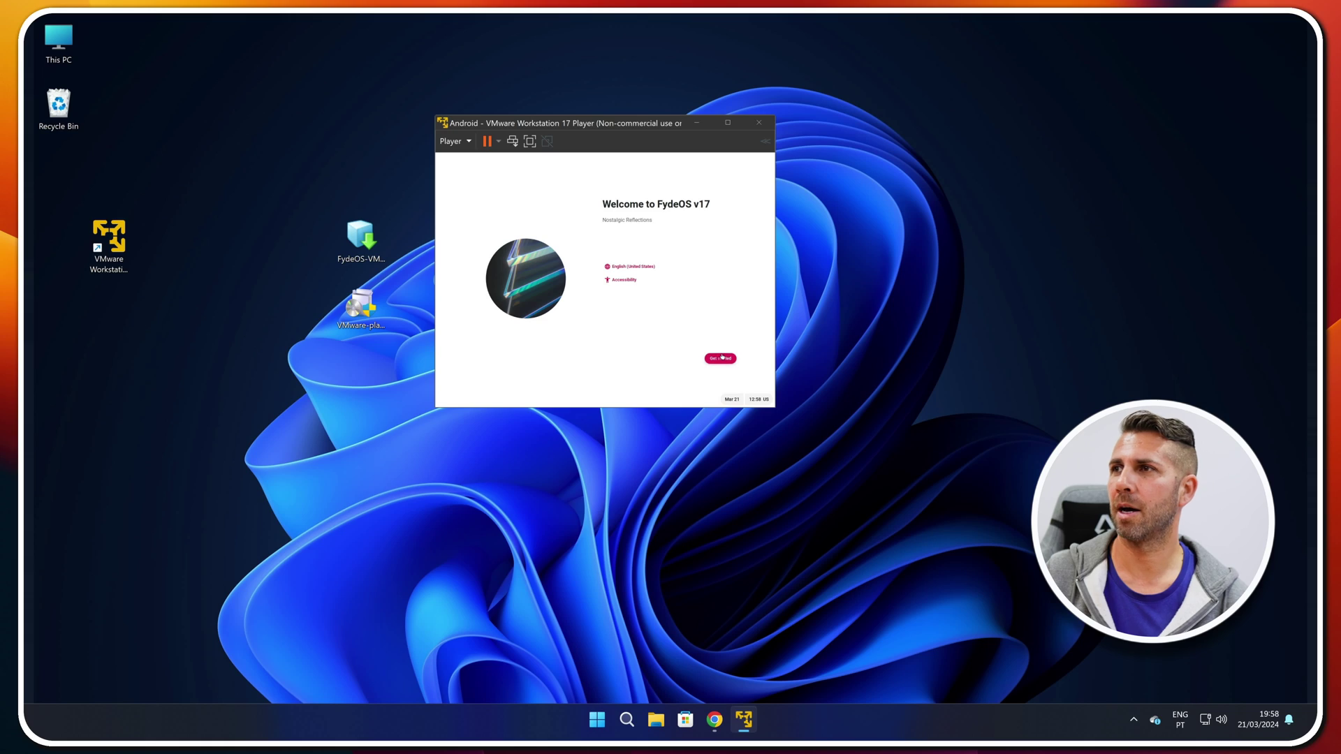
left_click(721, 356)
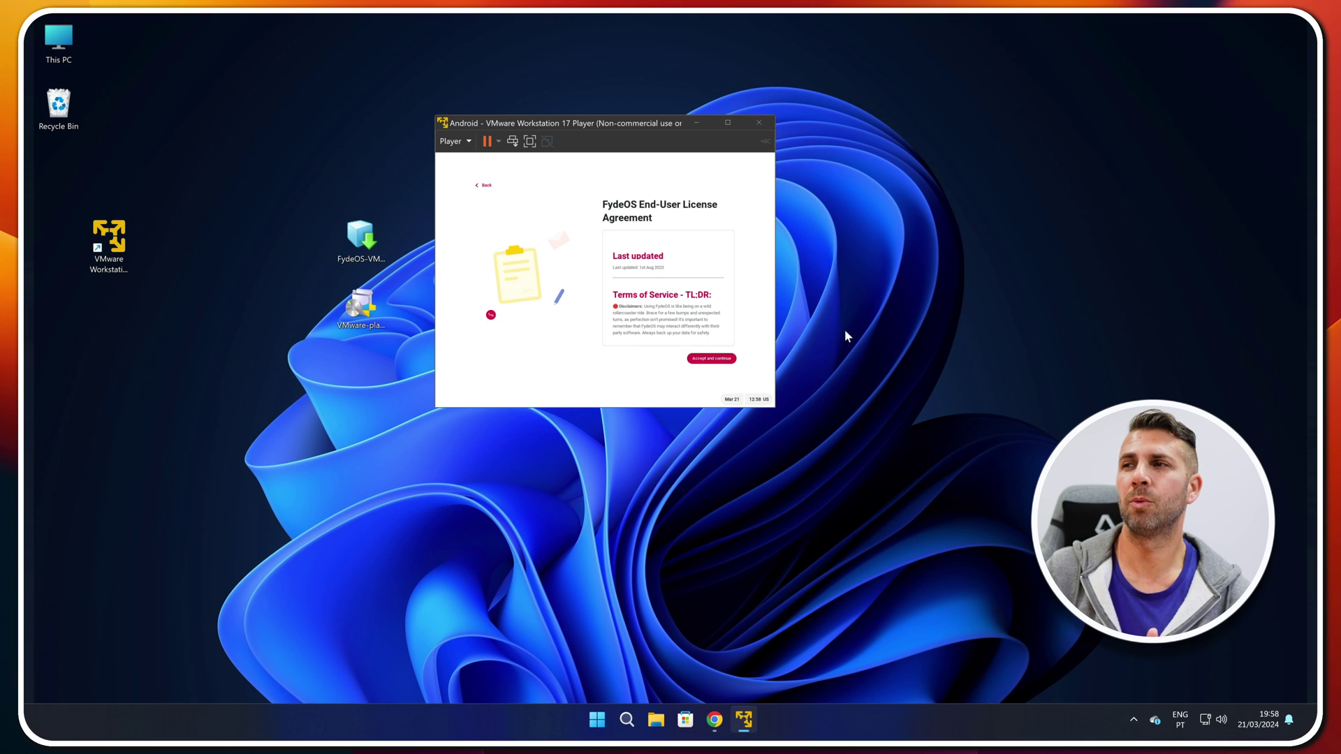
left_click(711, 358)
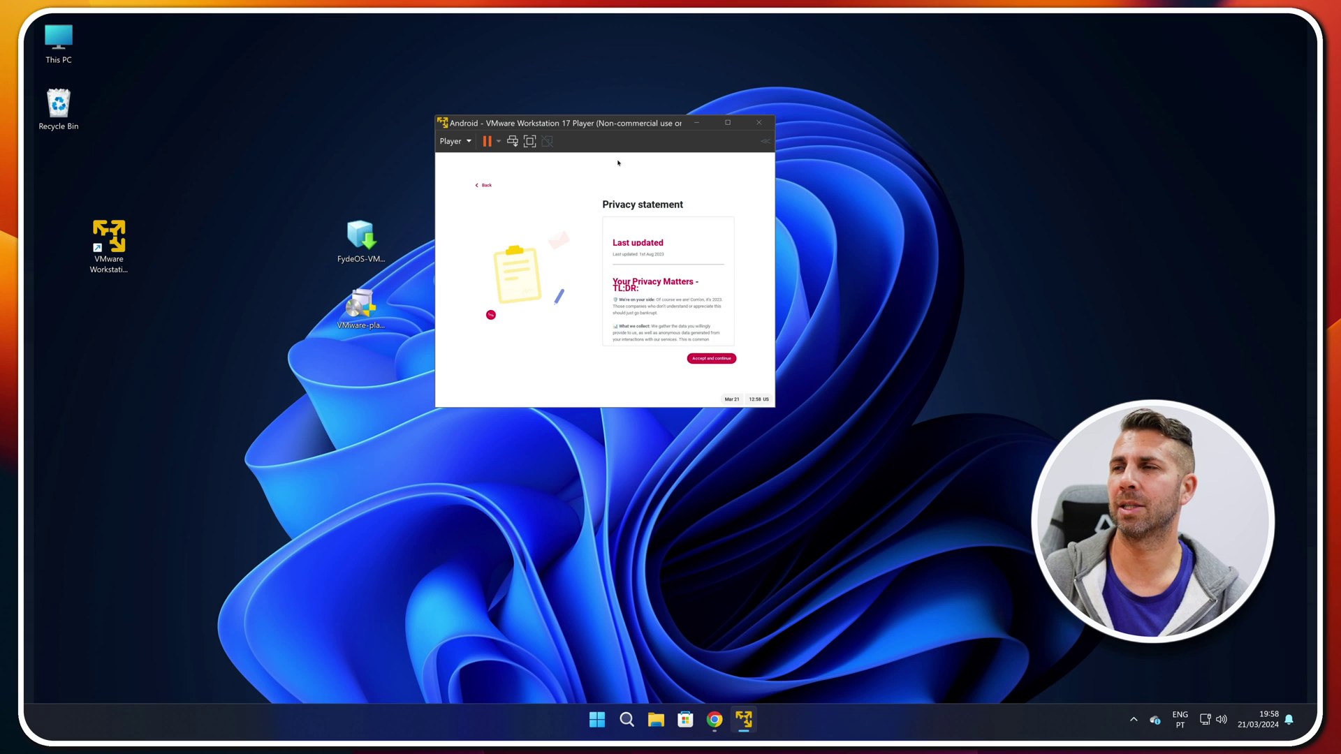
left_click(711, 359)
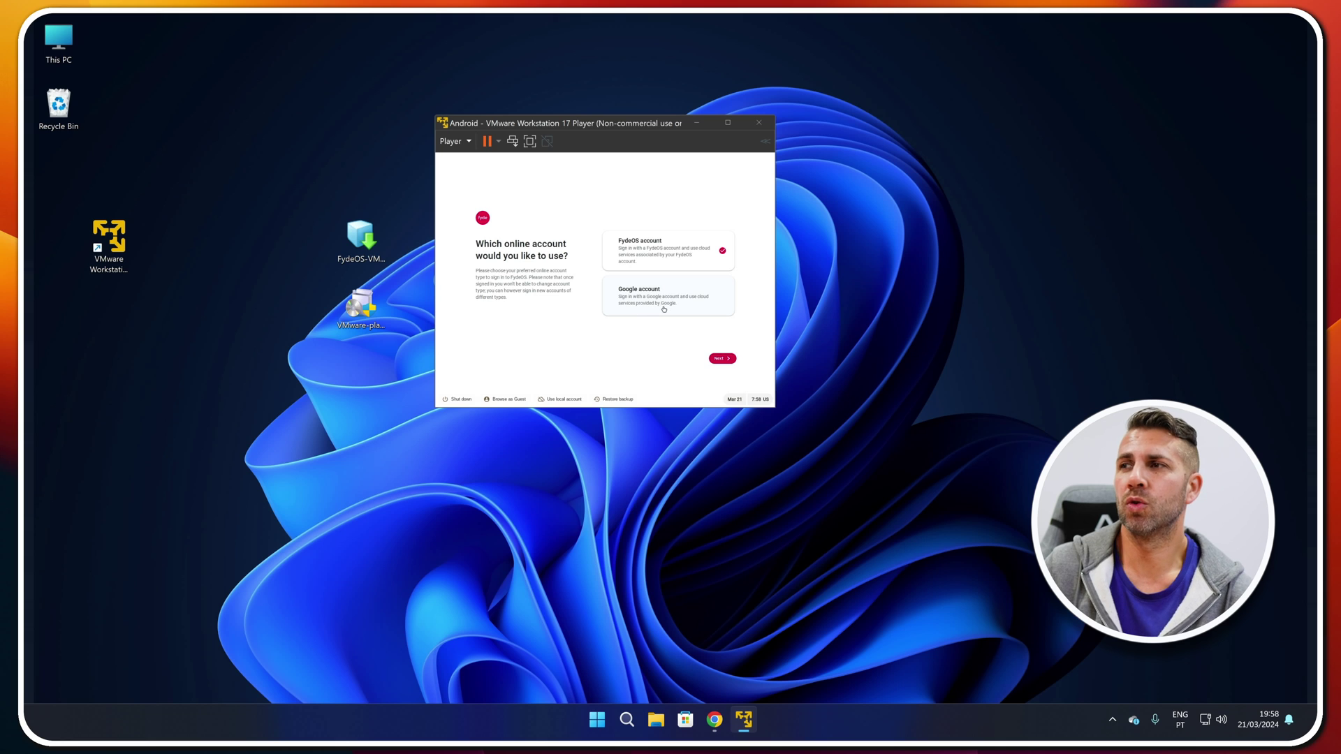
left_click(636, 302)
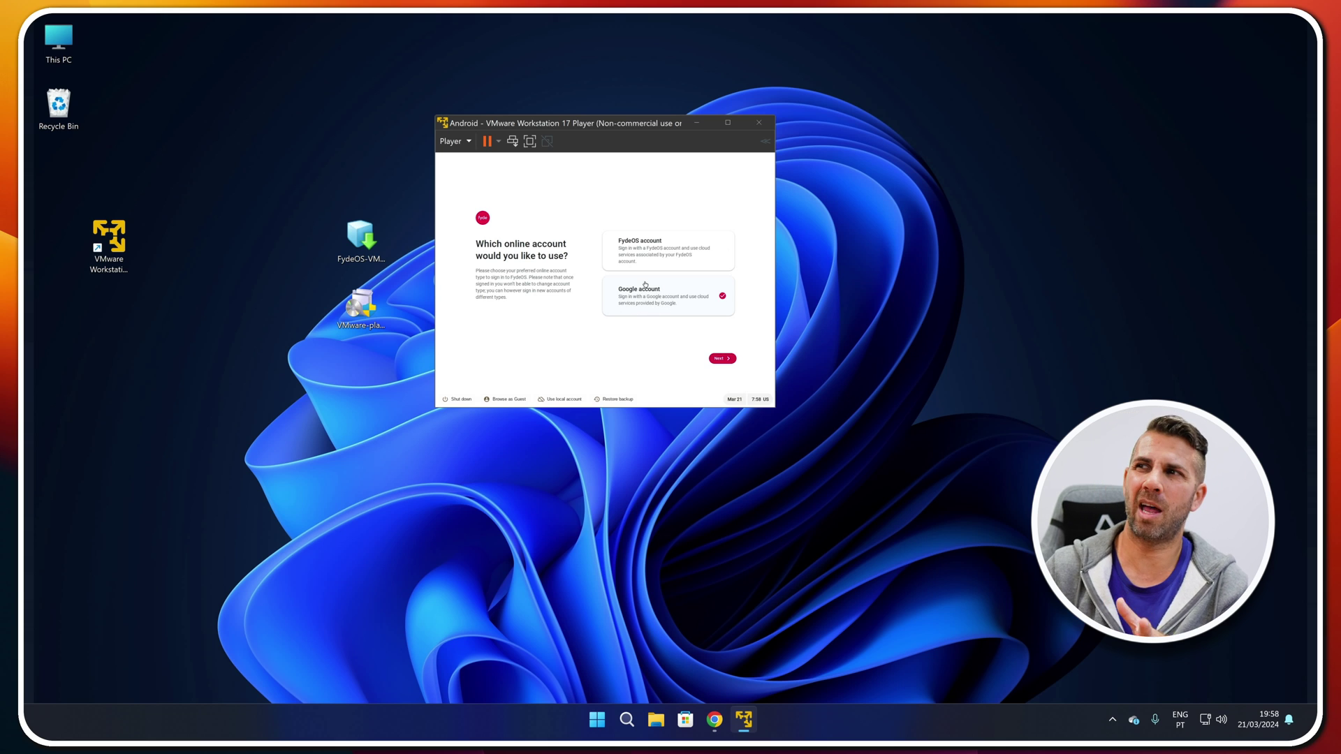
left_click(727, 359)
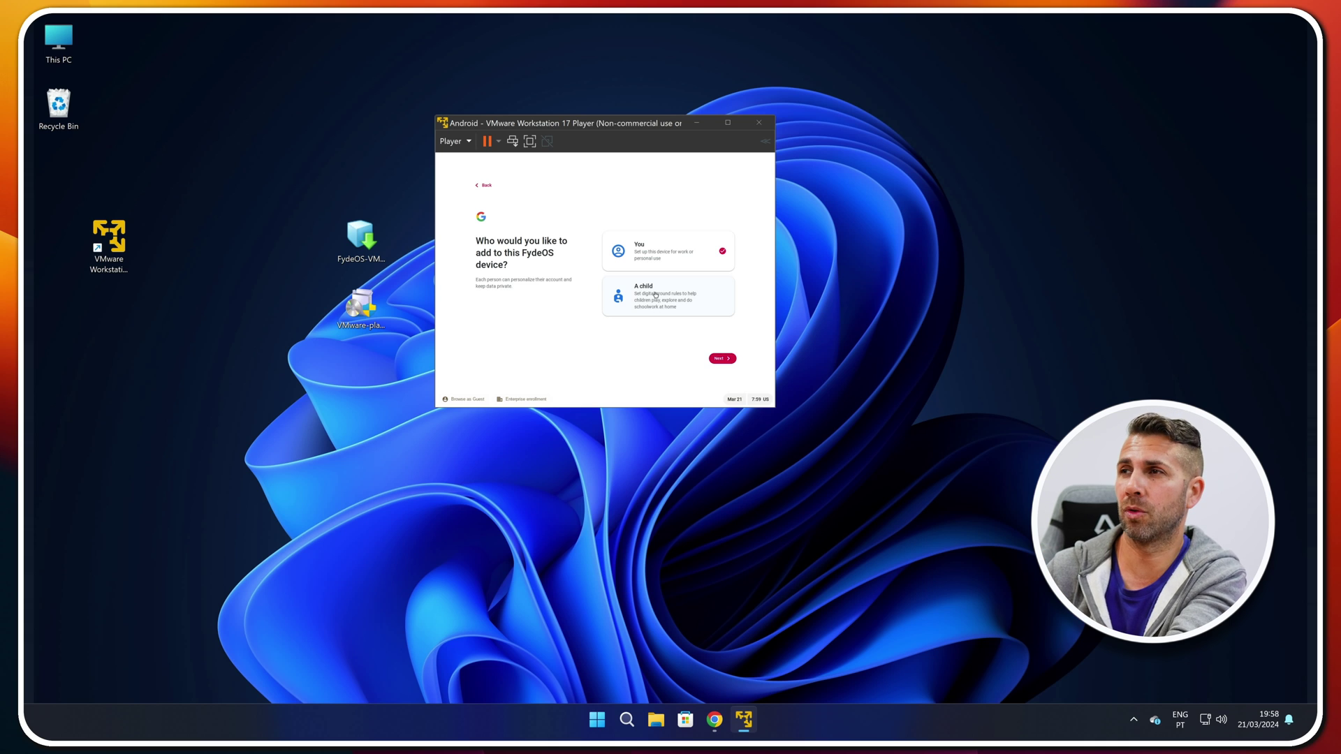
left_click(722, 359)
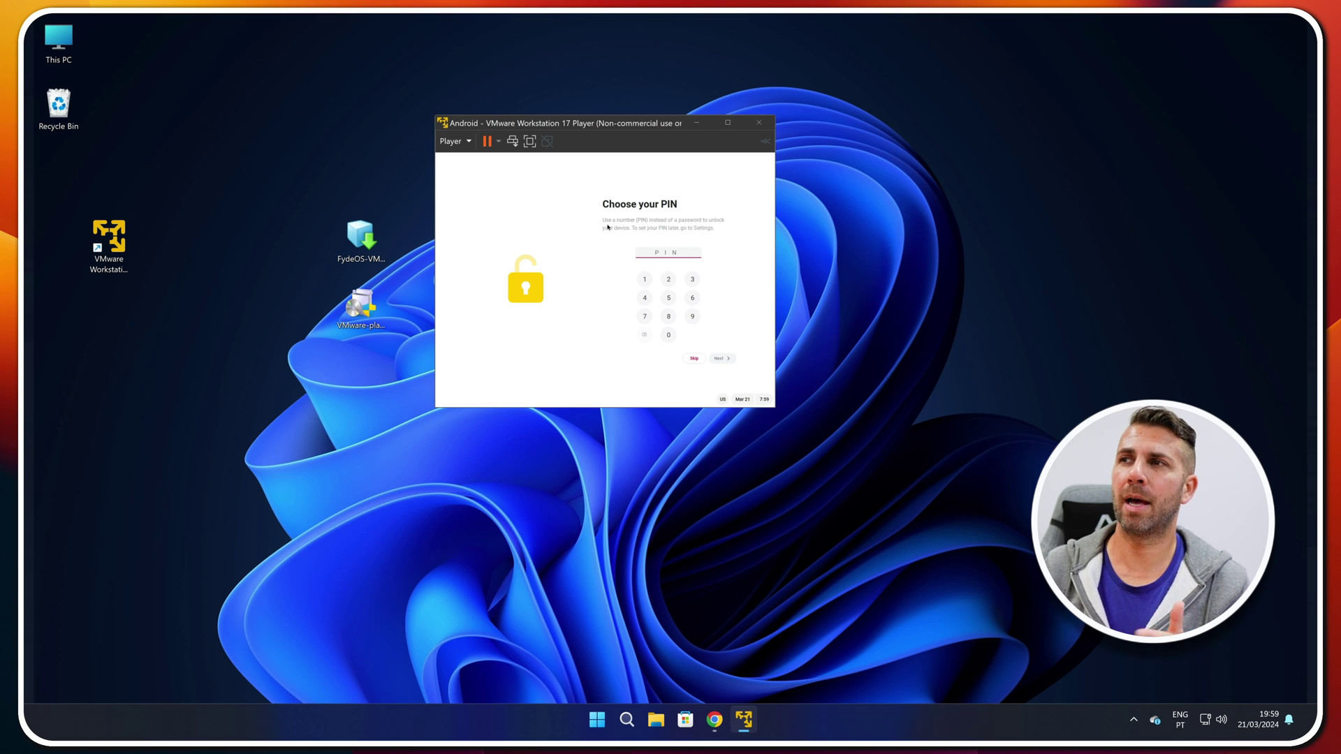
Skip the PIN, choose the dark display theme, and reach the final setup page
left_click(695, 359)
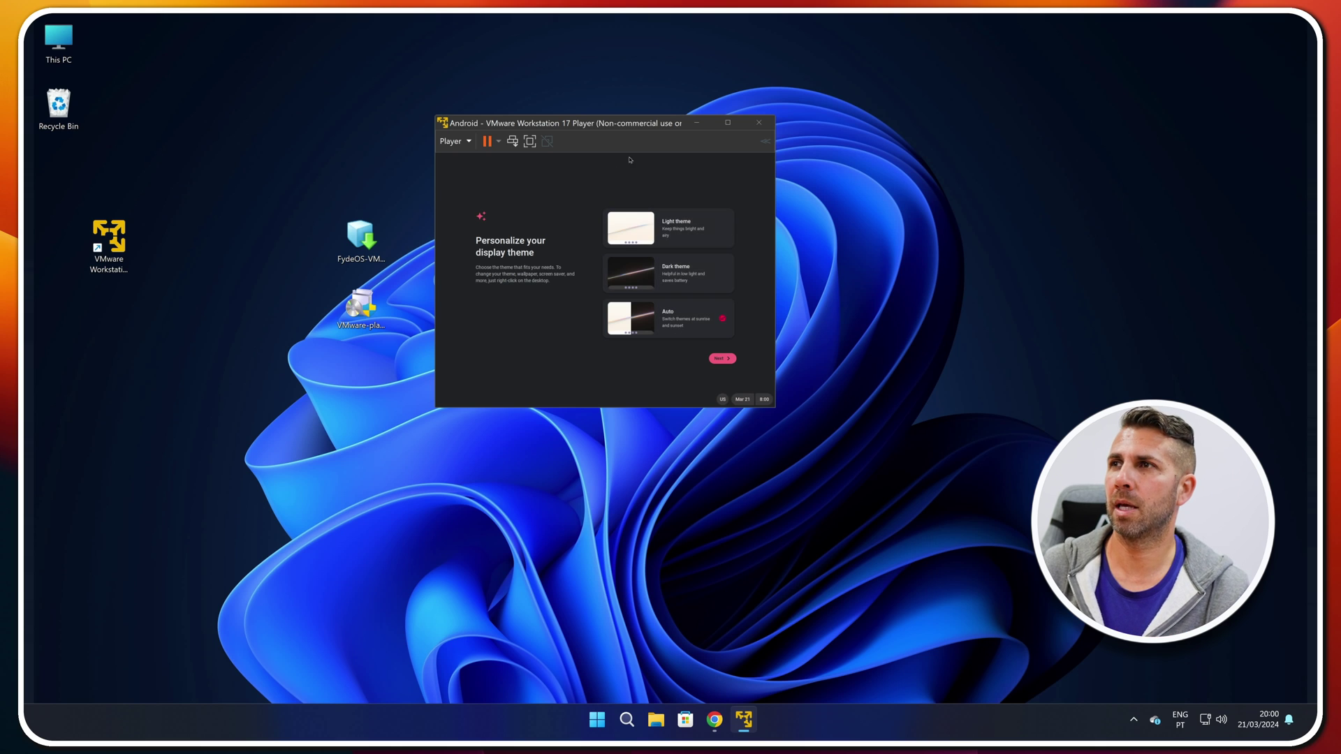
left_click(642, 222)
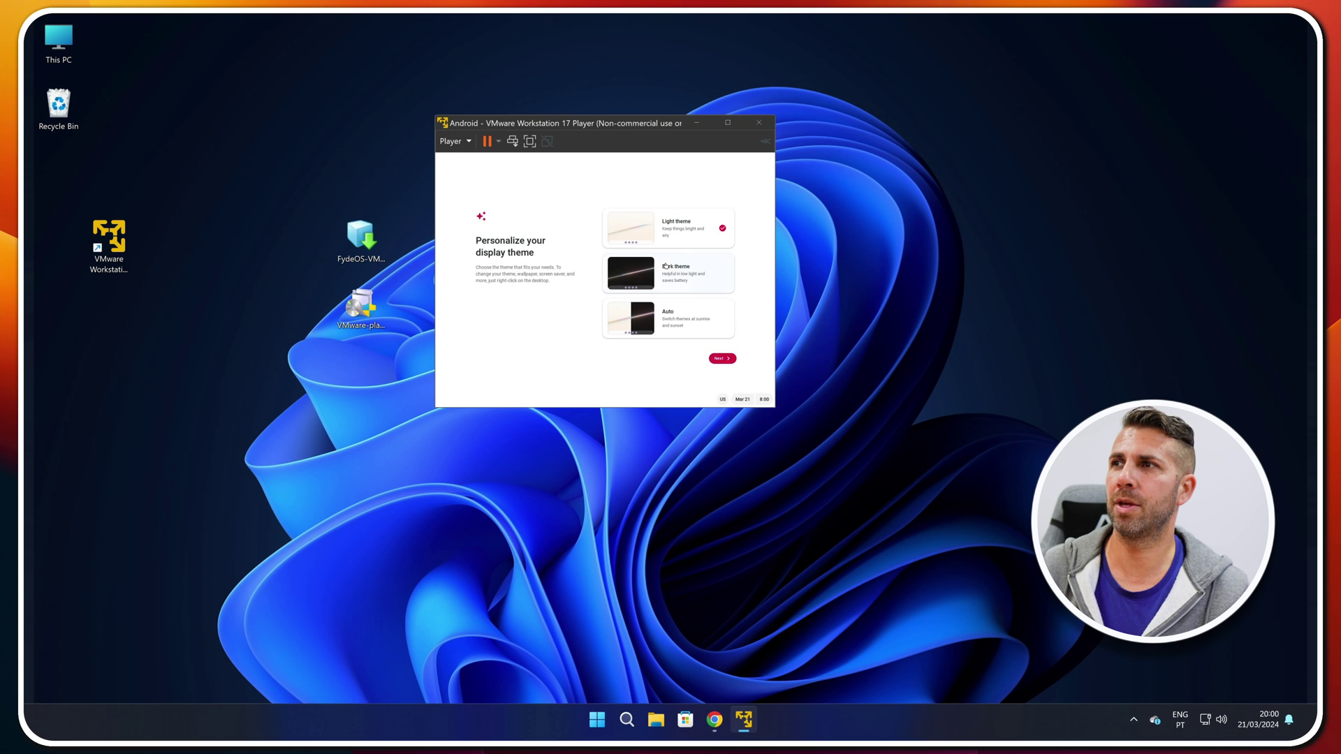
left_click(629, 269)
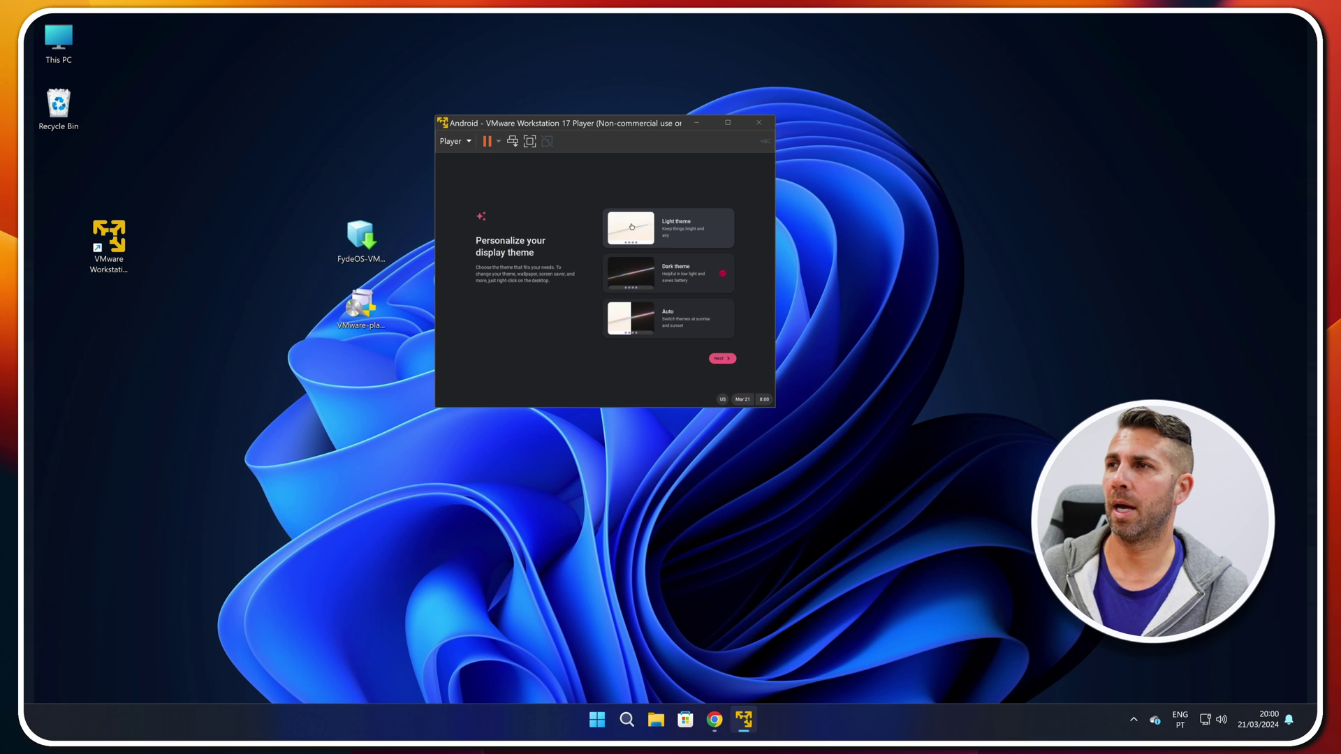
left_click(723, 363)
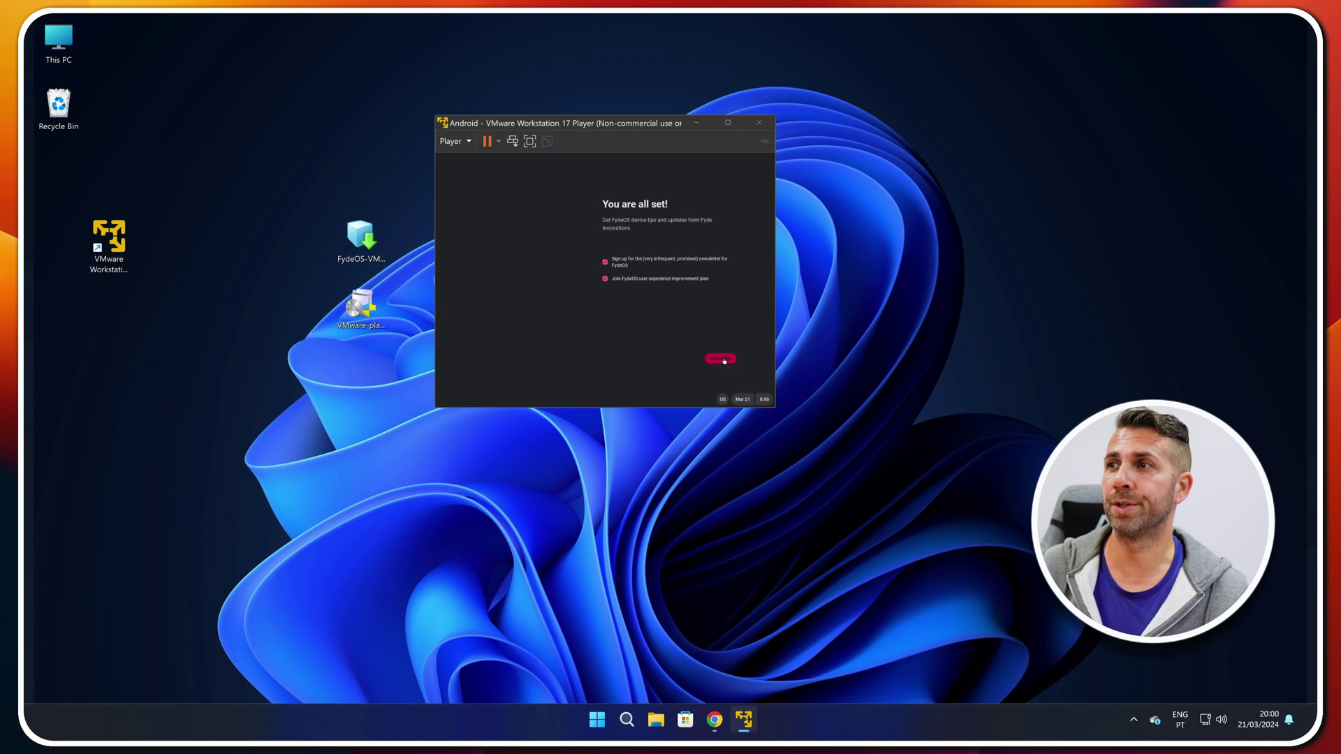
left_click(723, 359)
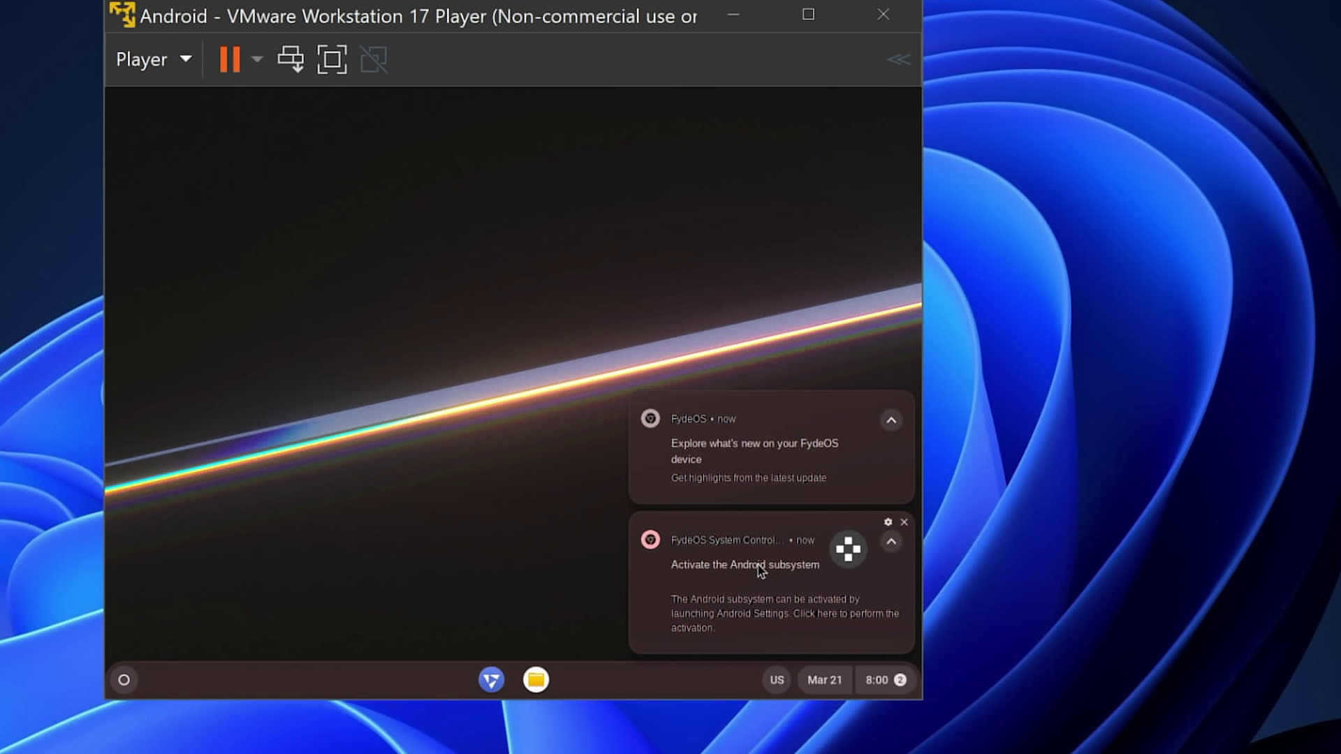
Start Android subsystem activation from its notification, accept the EULA, and launch it
left_click(697, 572)
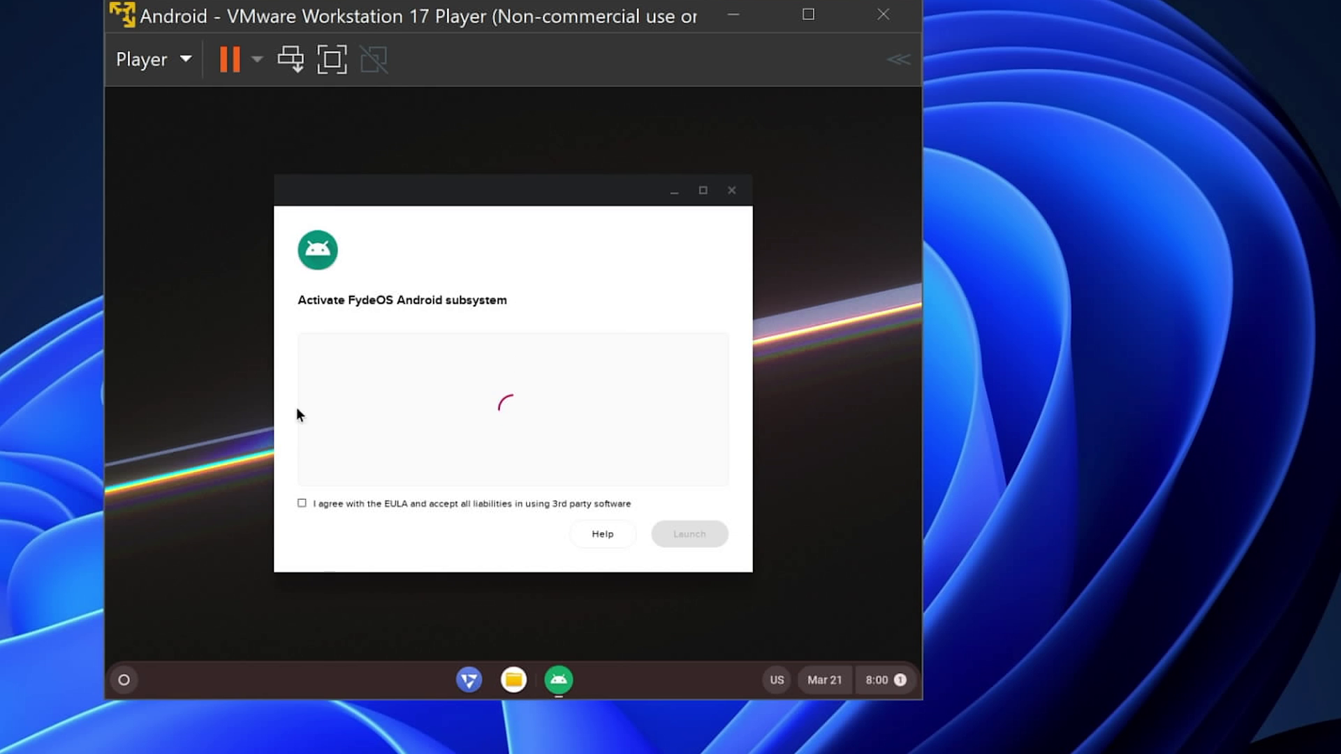
left_click(301, 506)
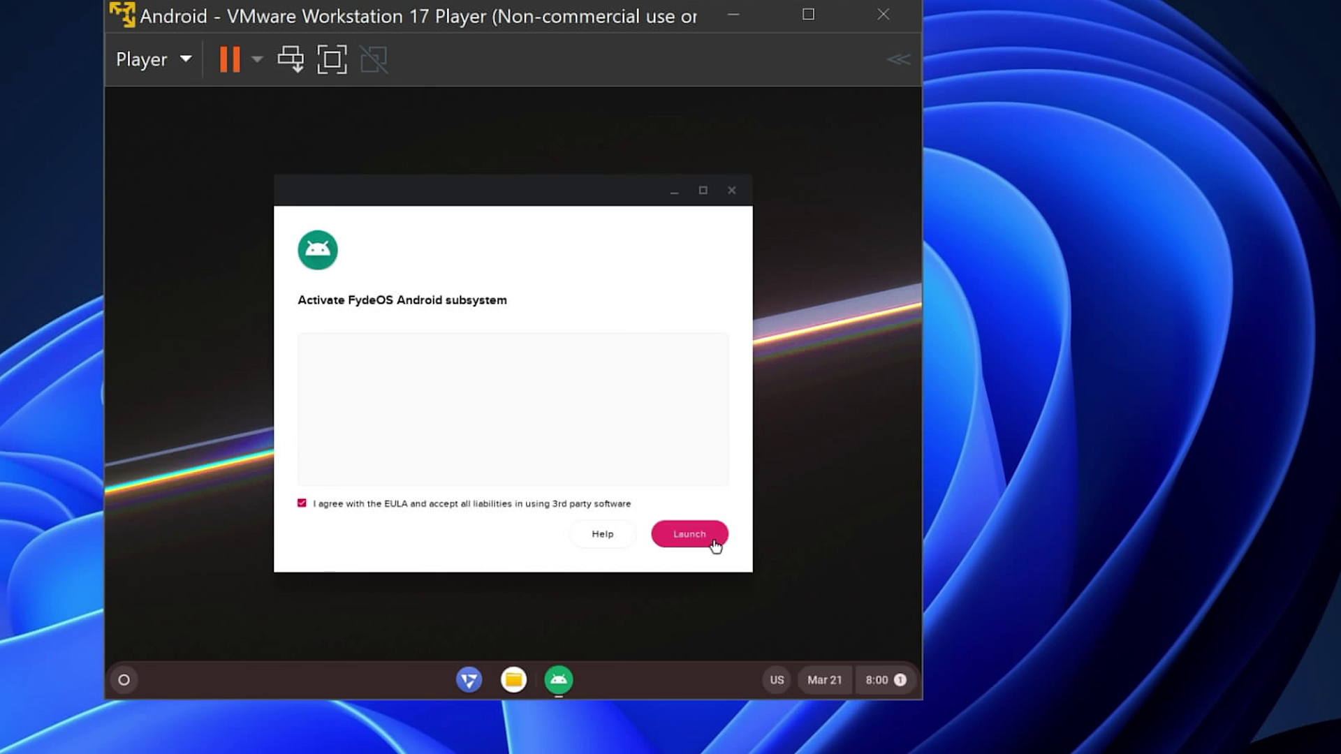
left_click(691, 535)
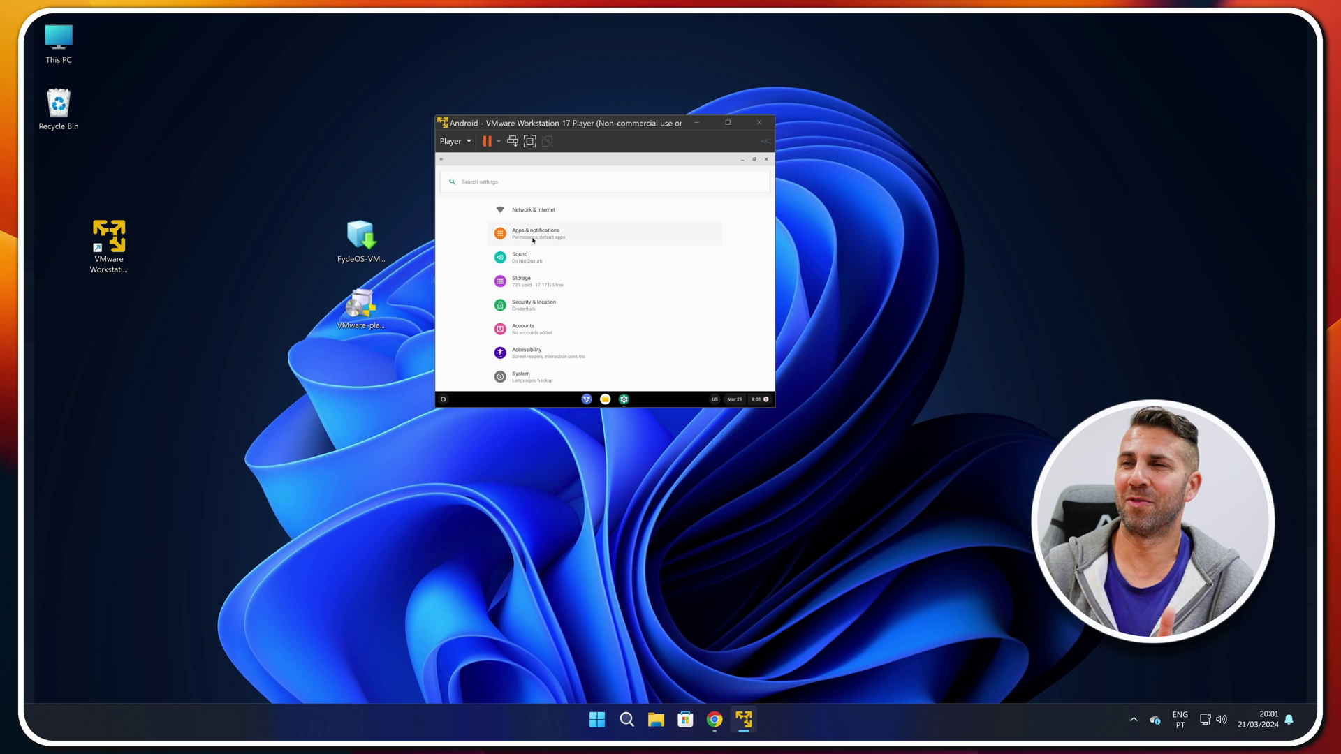
Close Android Settings and open FydeOS system Settings from the quick settings panel
left_click(766, 159)
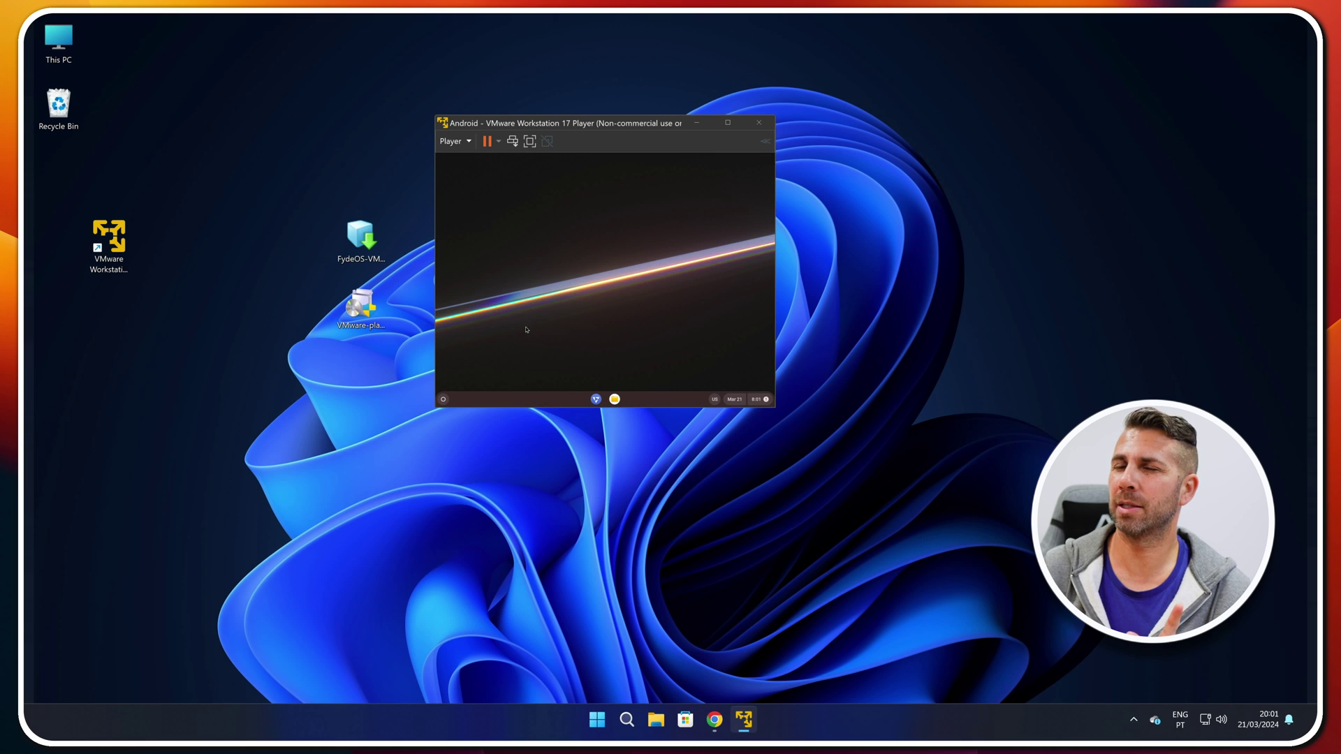
left_click(760, 399)
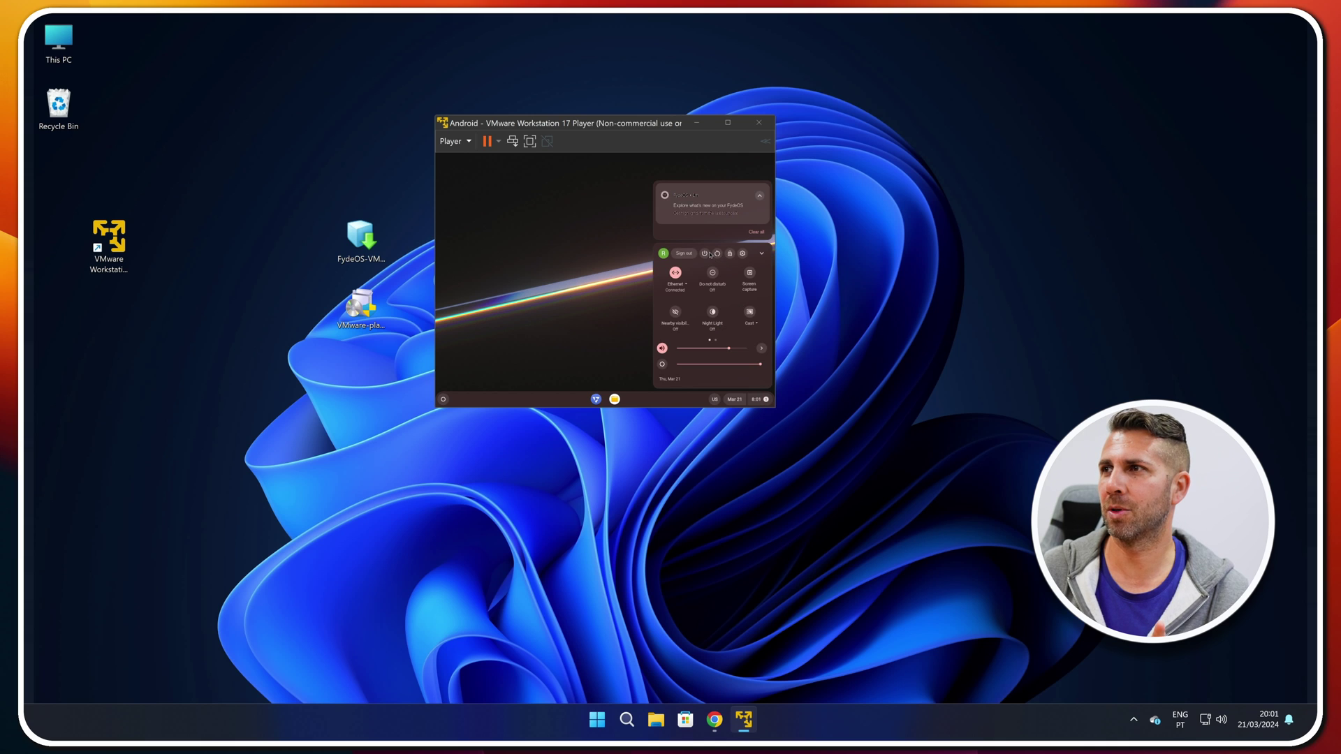
left_click(744, 254)
Change the FydeOS screen resolution to 2560x1440 and keep the new configuration
left_click(466, 268)
left_click(570, 255)
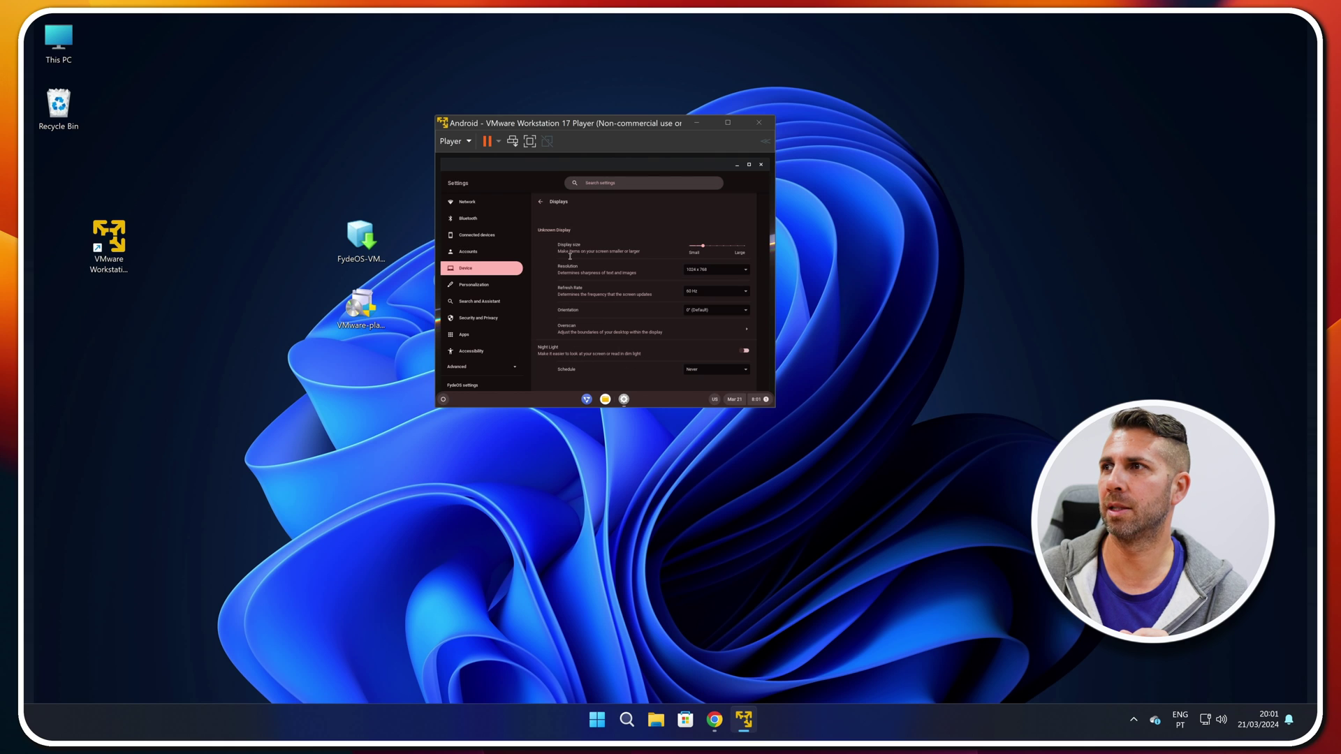
left_click(746, 270)
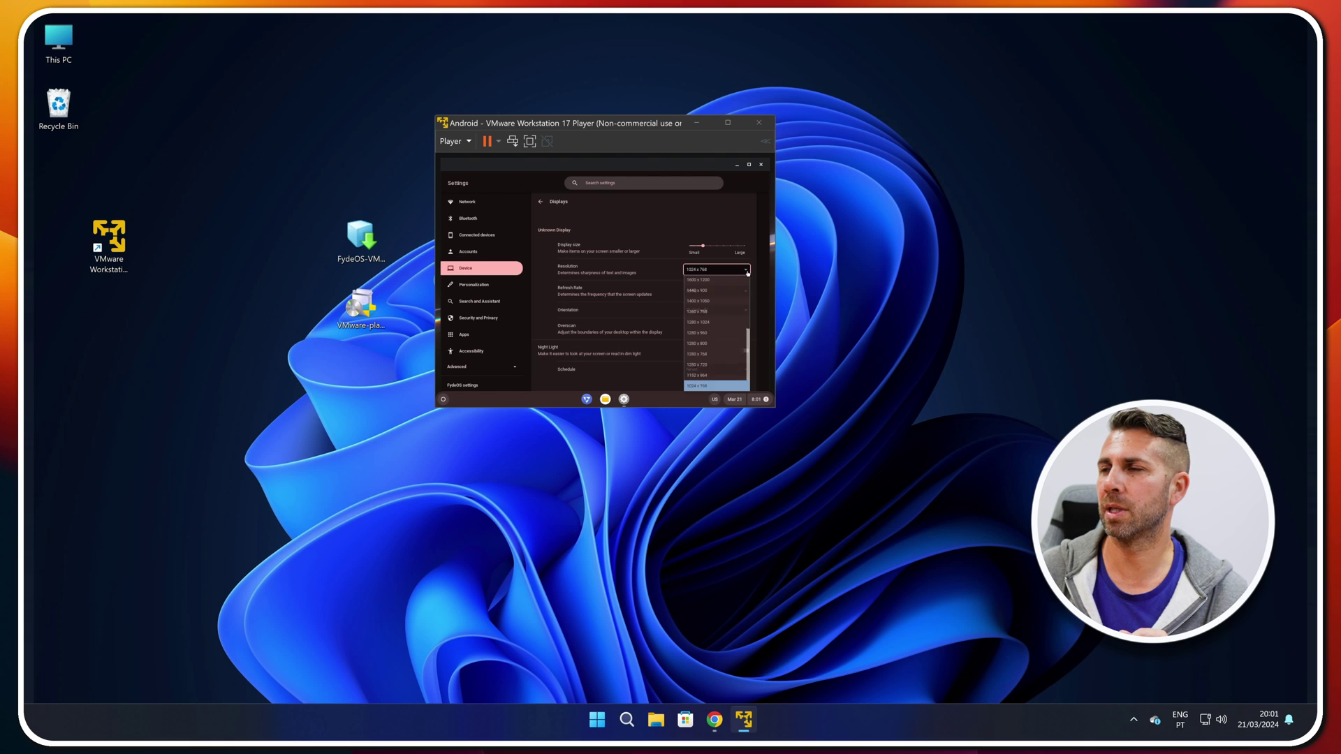
left_click(716, 326)
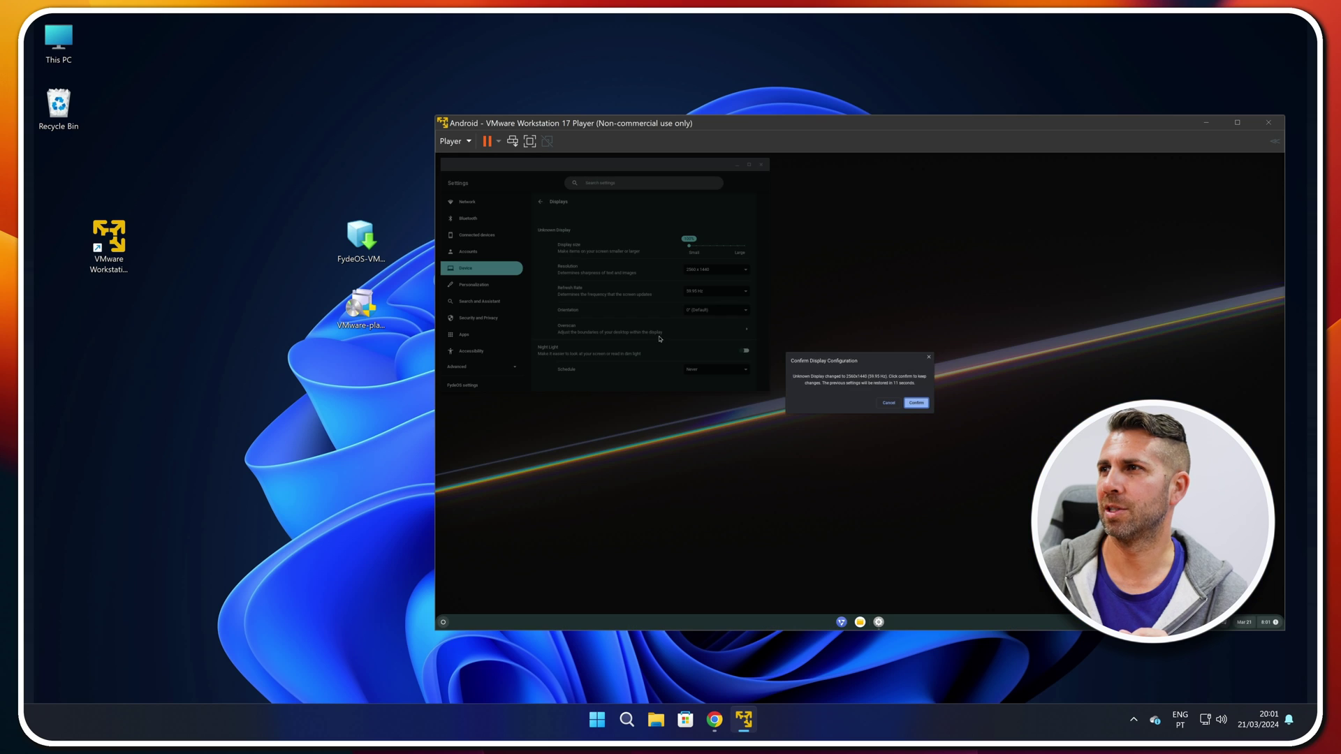
left_click(917, 404)
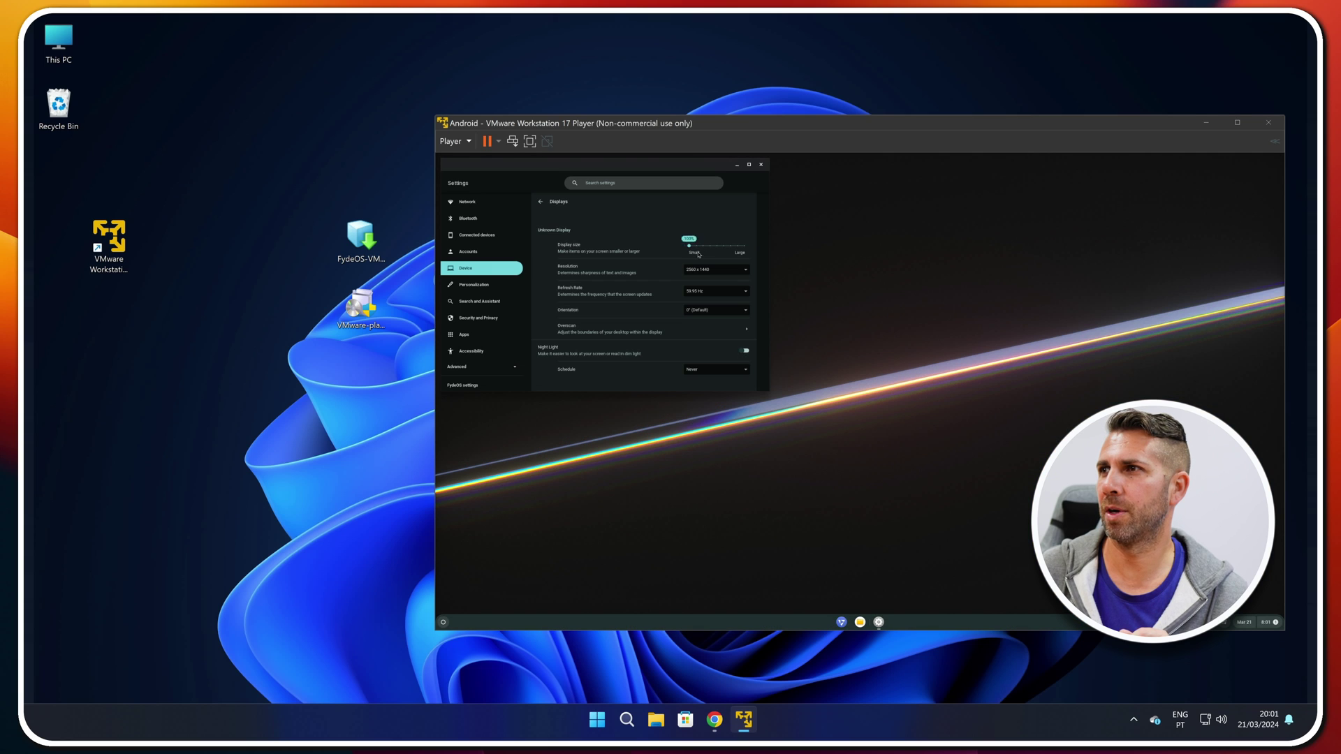
Enlarge the FydeOS display size to about 140%, shifting the VM window left
left_click_drag(688, 247, 716, 247)
left_click_drag(928, 124, 759, 108)
left_click_drag(633, 257, 645, 260)
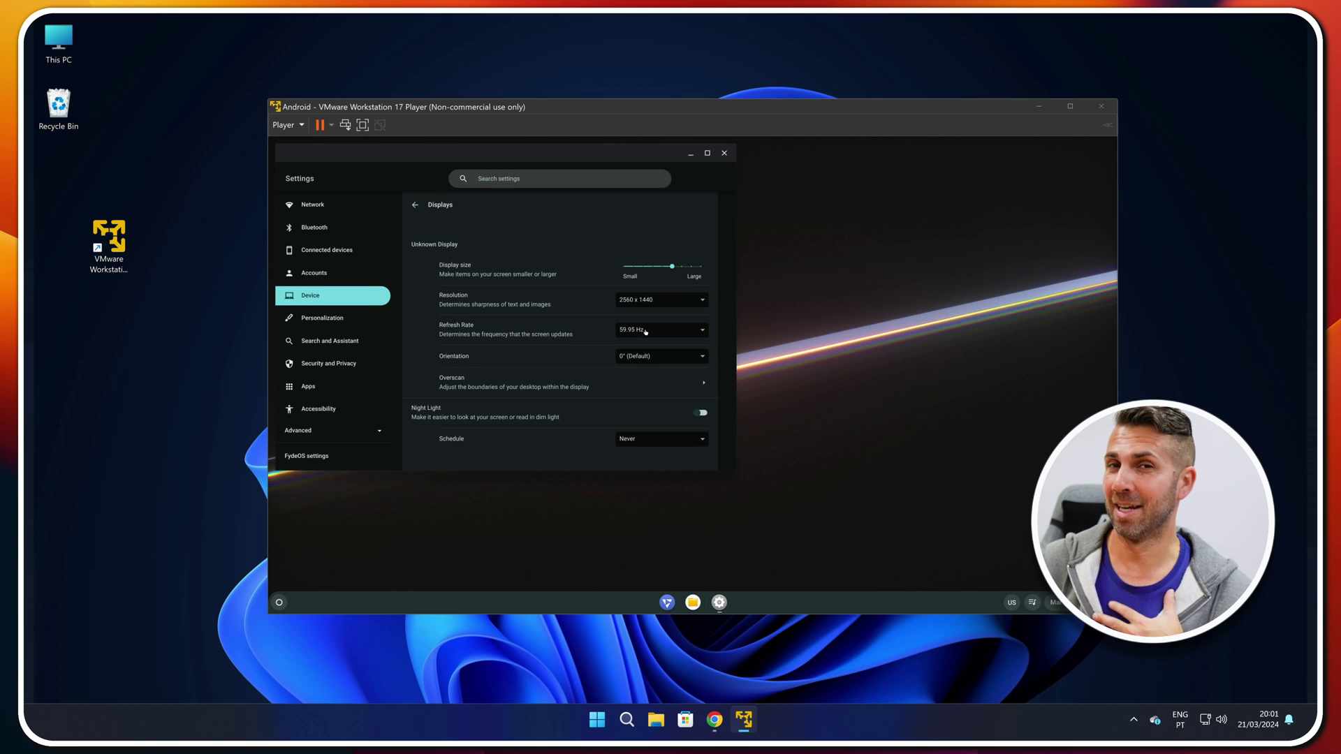
Close FydeOS Settings, reopen it via Alt+Shift+S quick settings, and close it again
left_click(726, 153)
key("alt+shift+s")
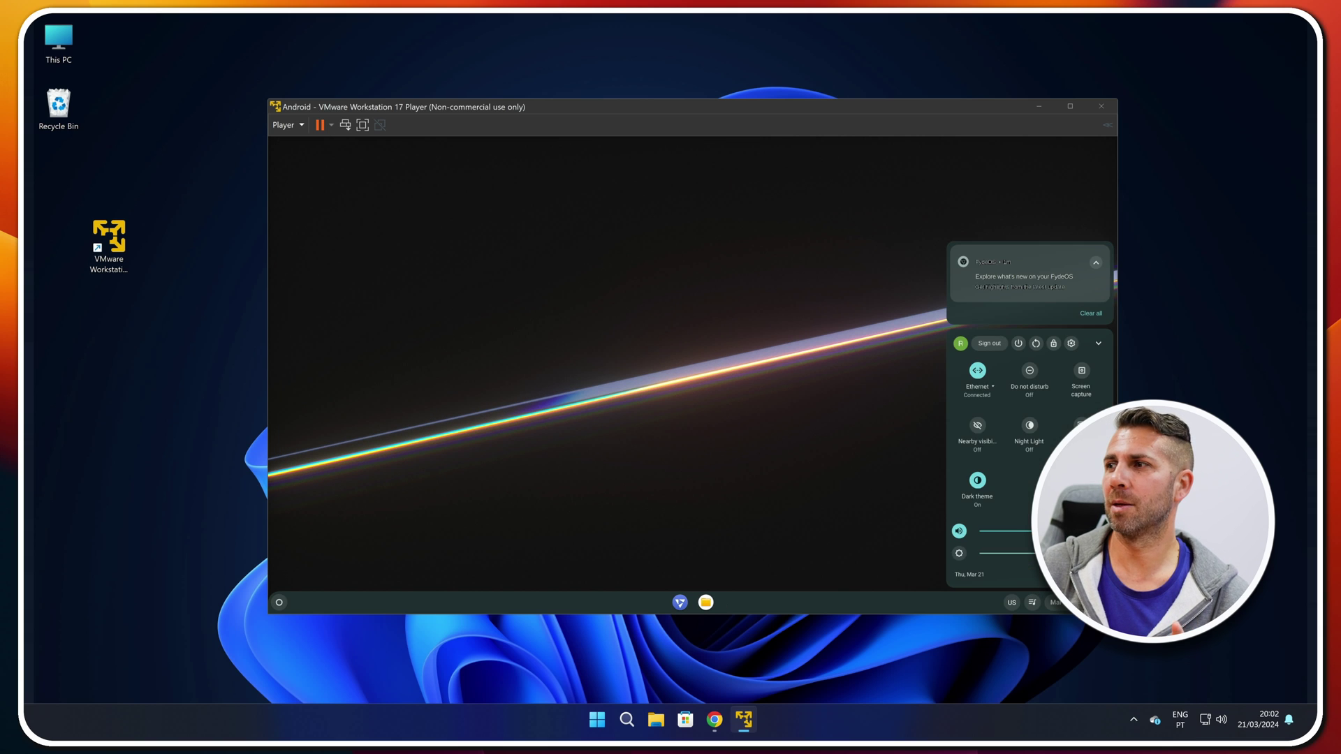
left_click(1072, 343)
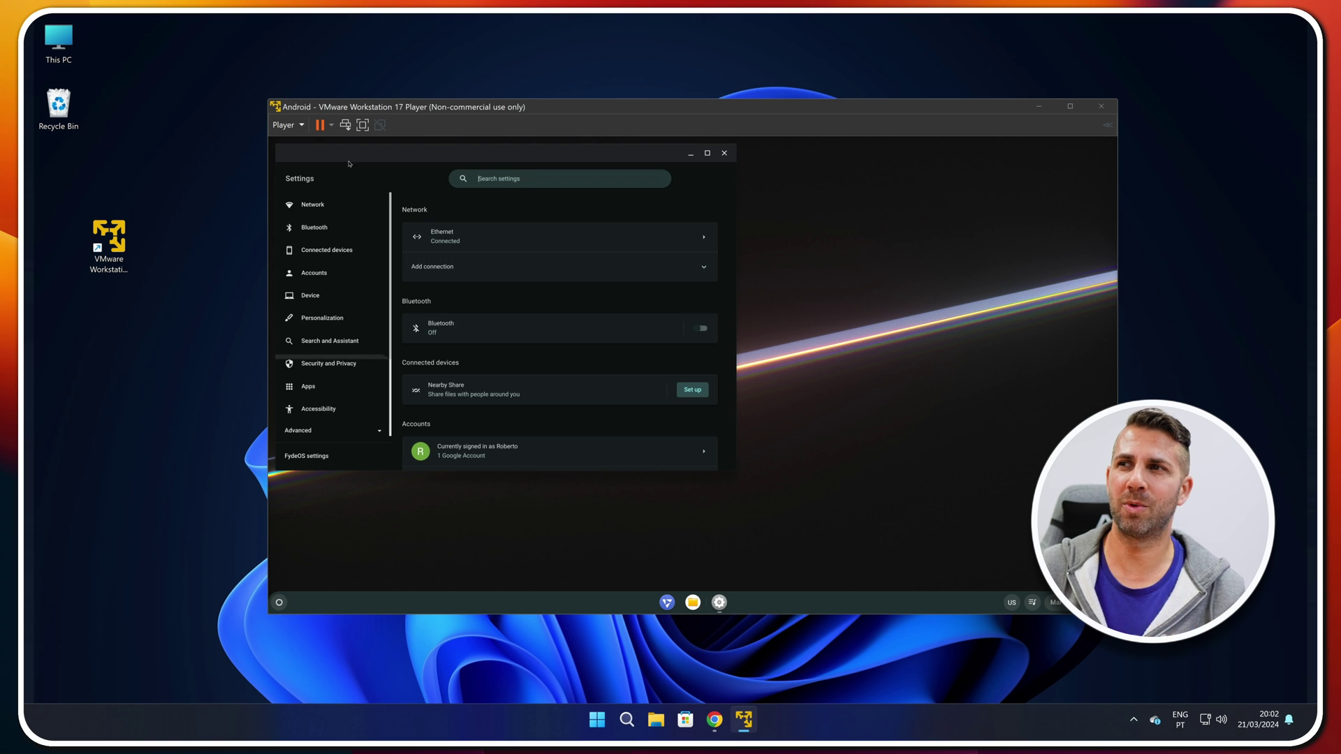
left_click(726, 156)
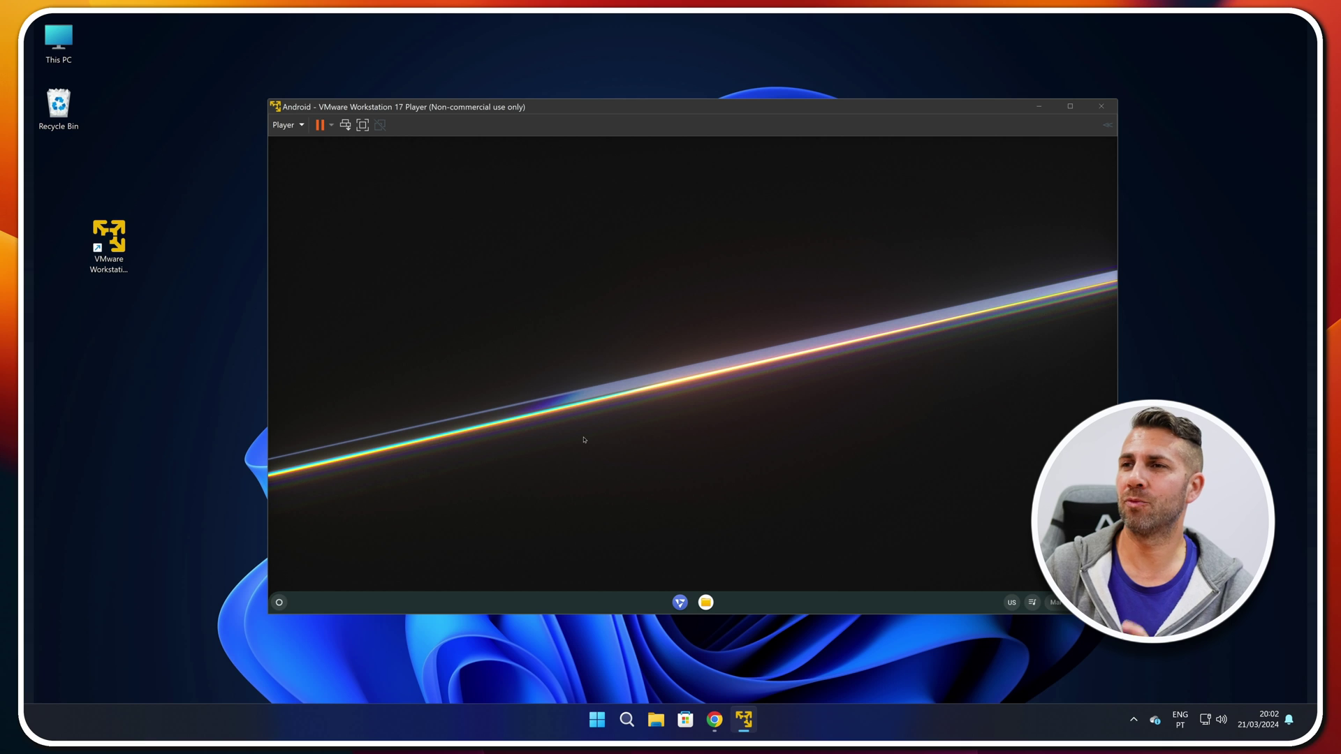
Open the App Store from the launcher, browse Essentials, then list Made by FydeOS apps
left_click(278, 602)
left_click(490, 391)
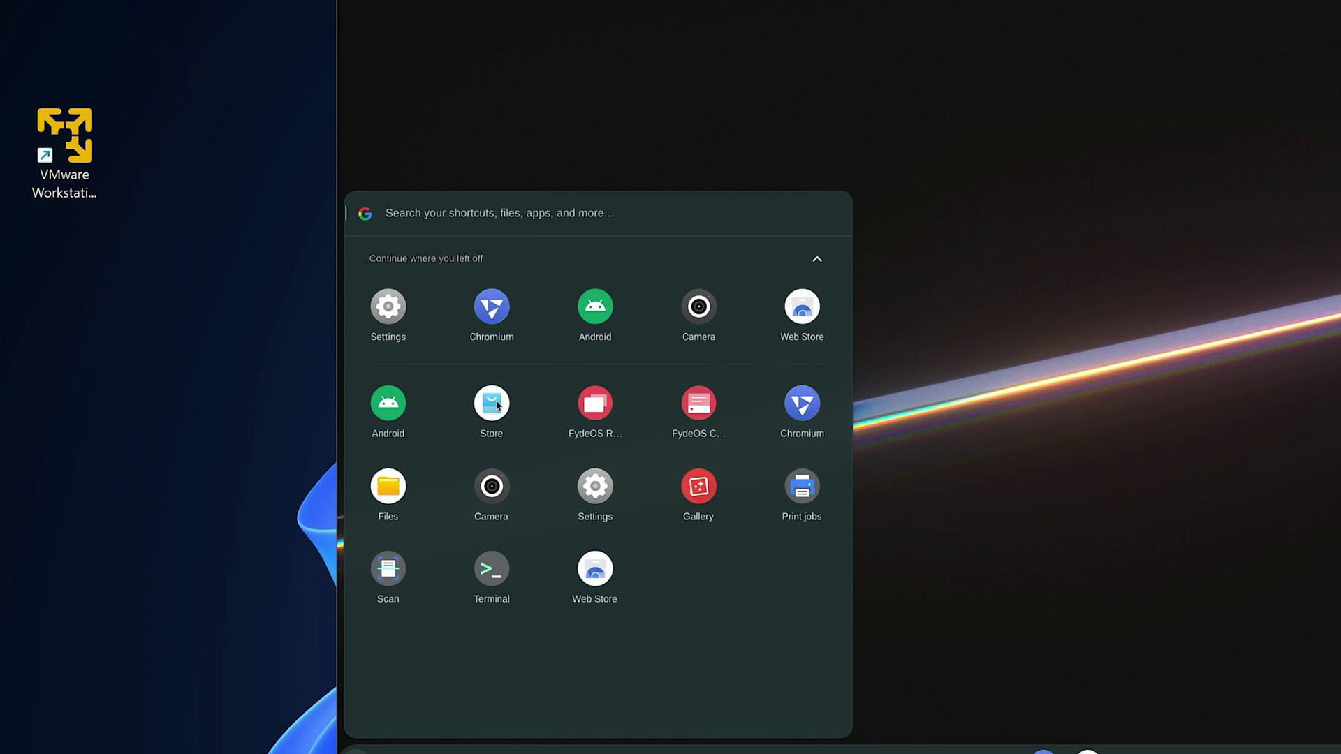
left_click(496, 405)
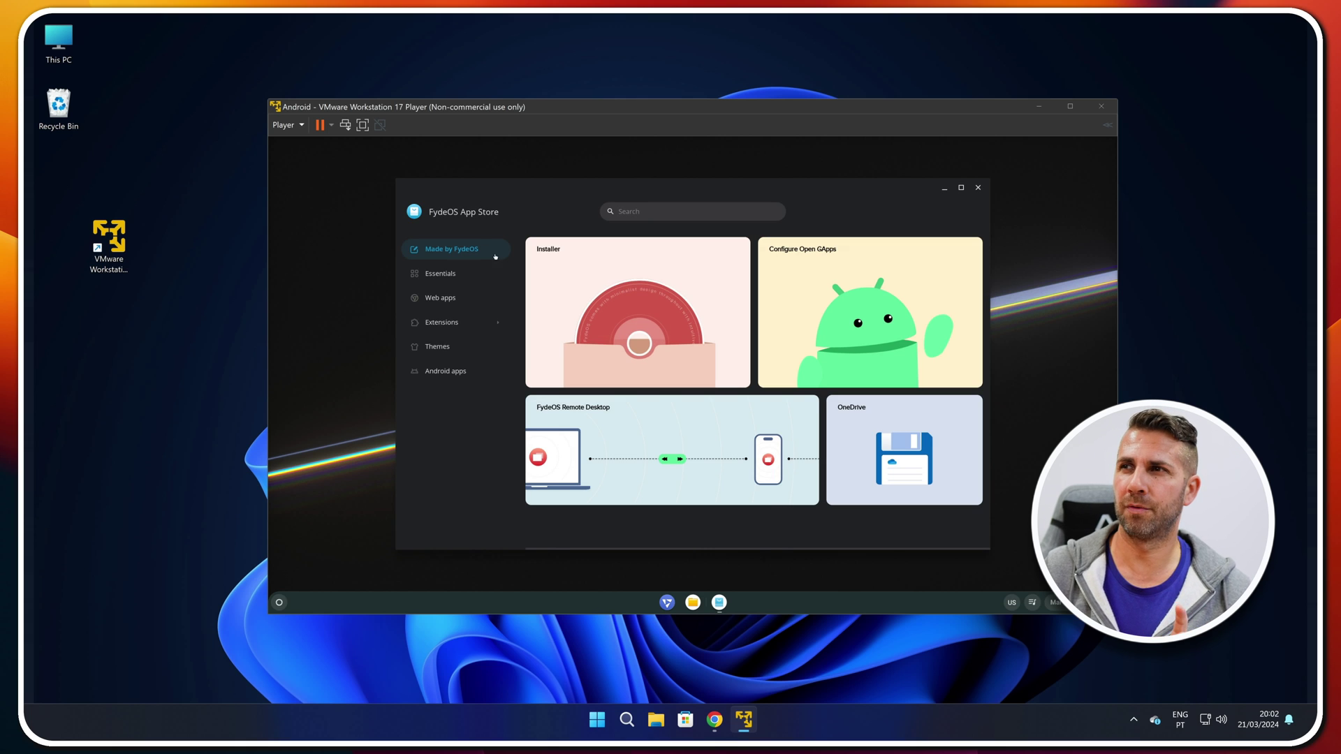
left_click(432, 273)
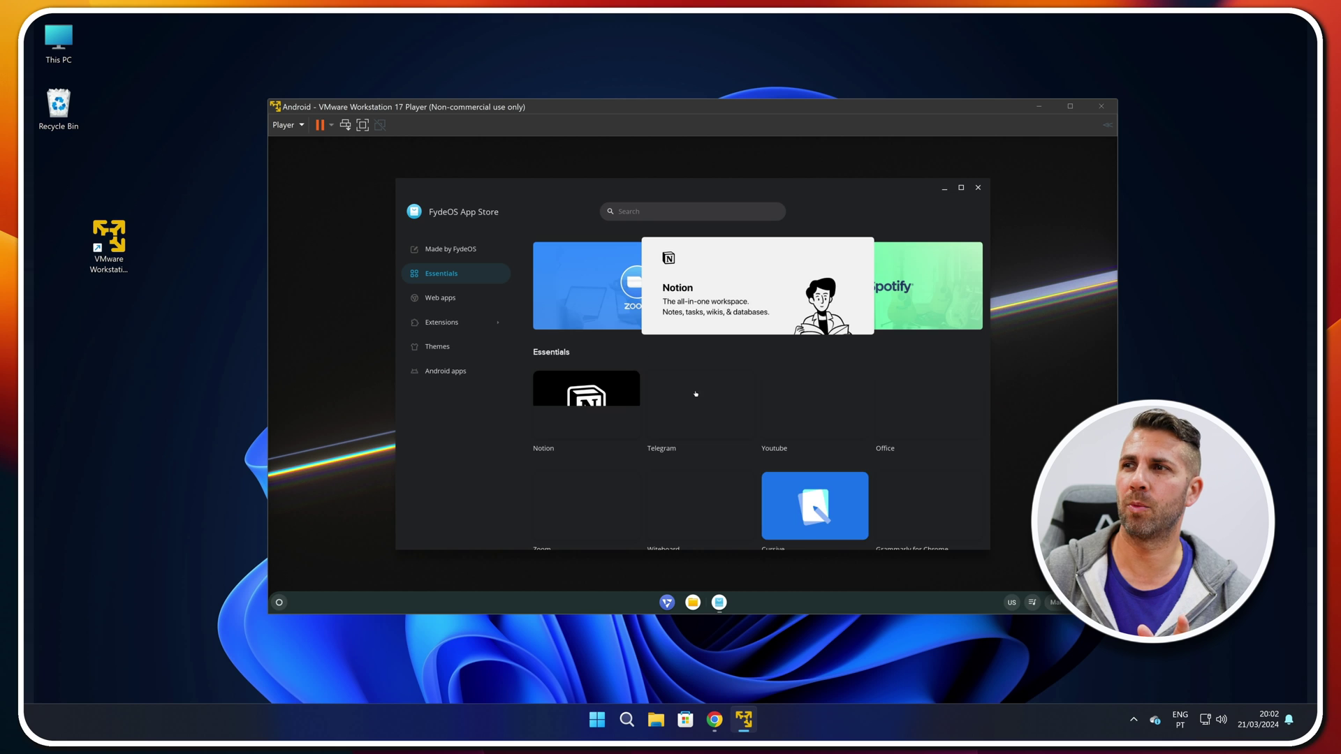
scroll(694, 411, "down", 3)
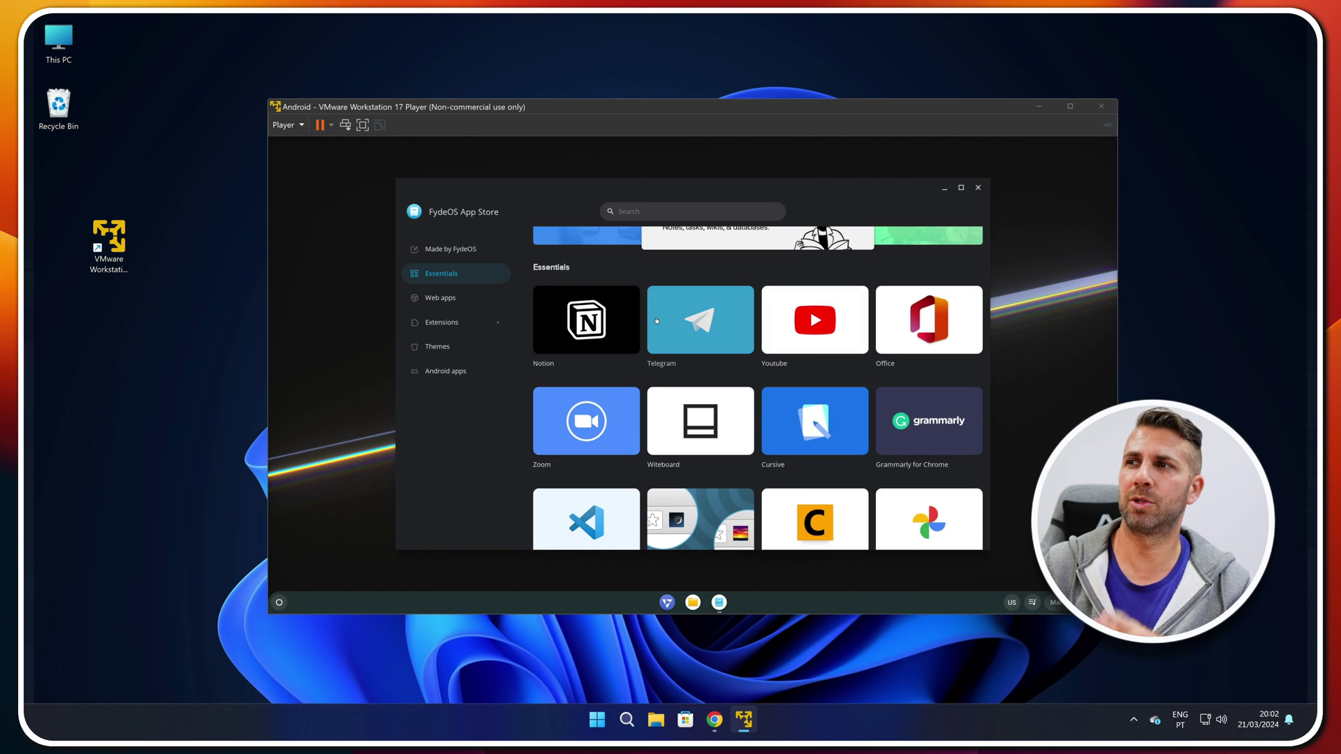
scroll(628, 324, "up", 3)
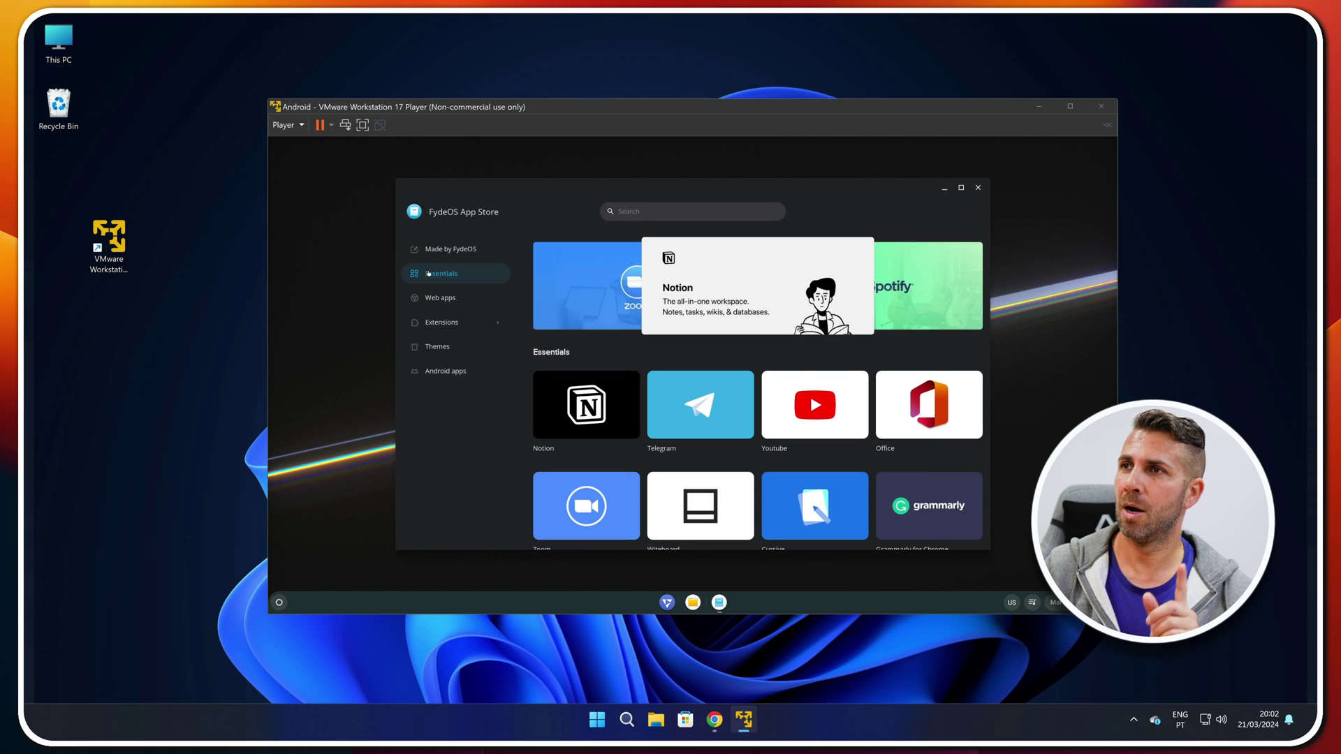
left_click(439, 251)
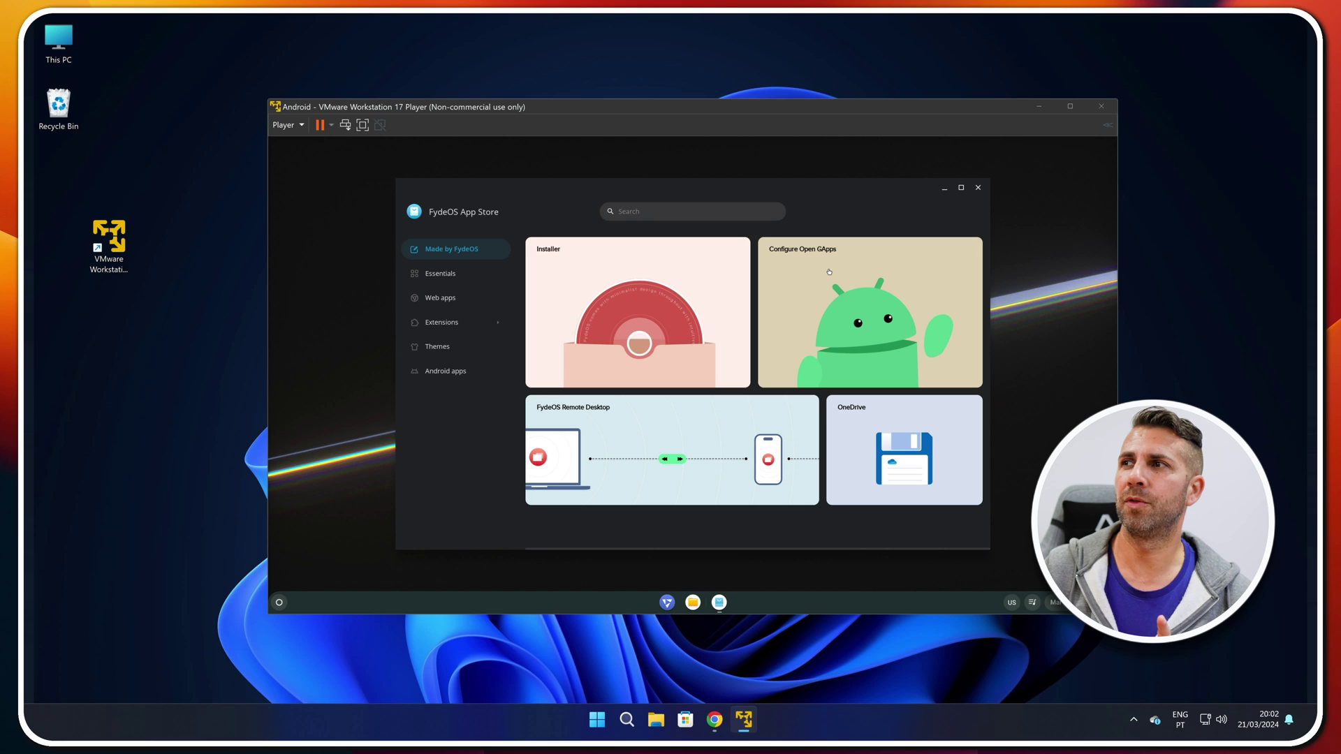
Add the Configure Open GApps app to FydeOS and open it
left_click(829, 272)
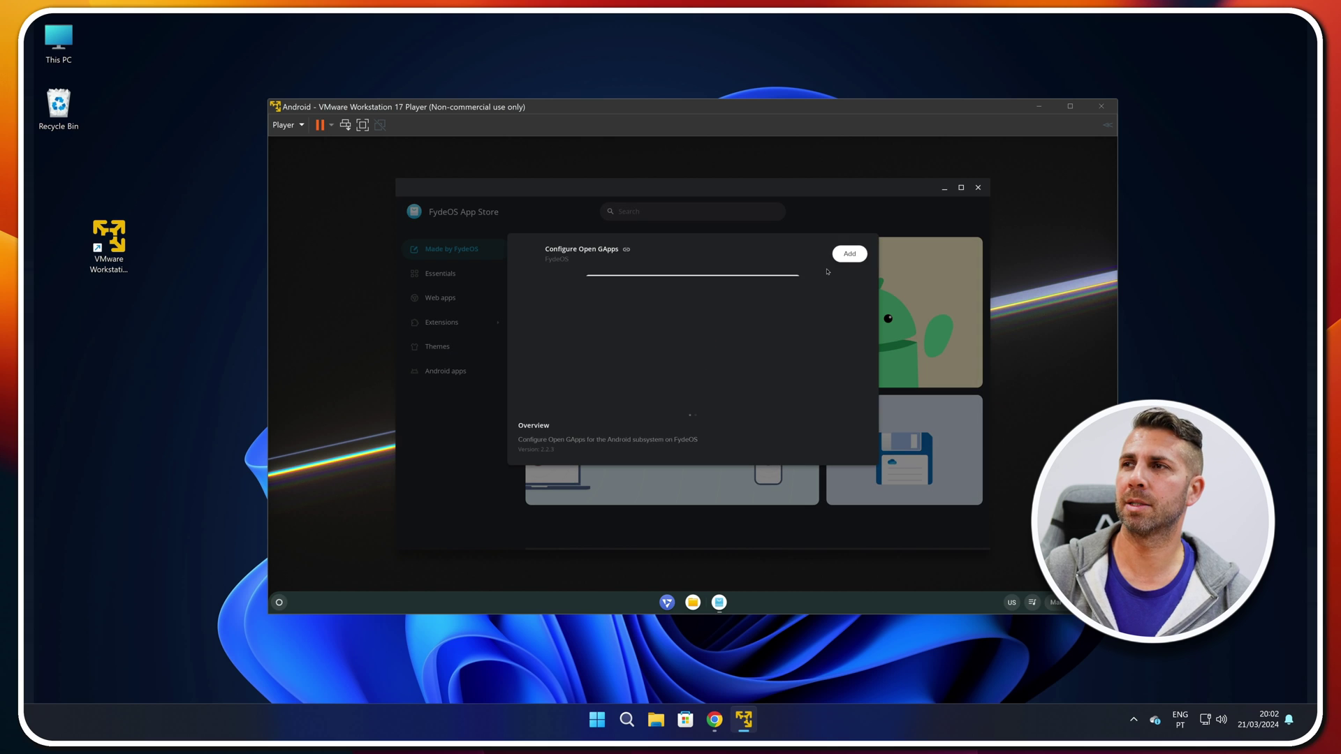
left_click(932, 168)
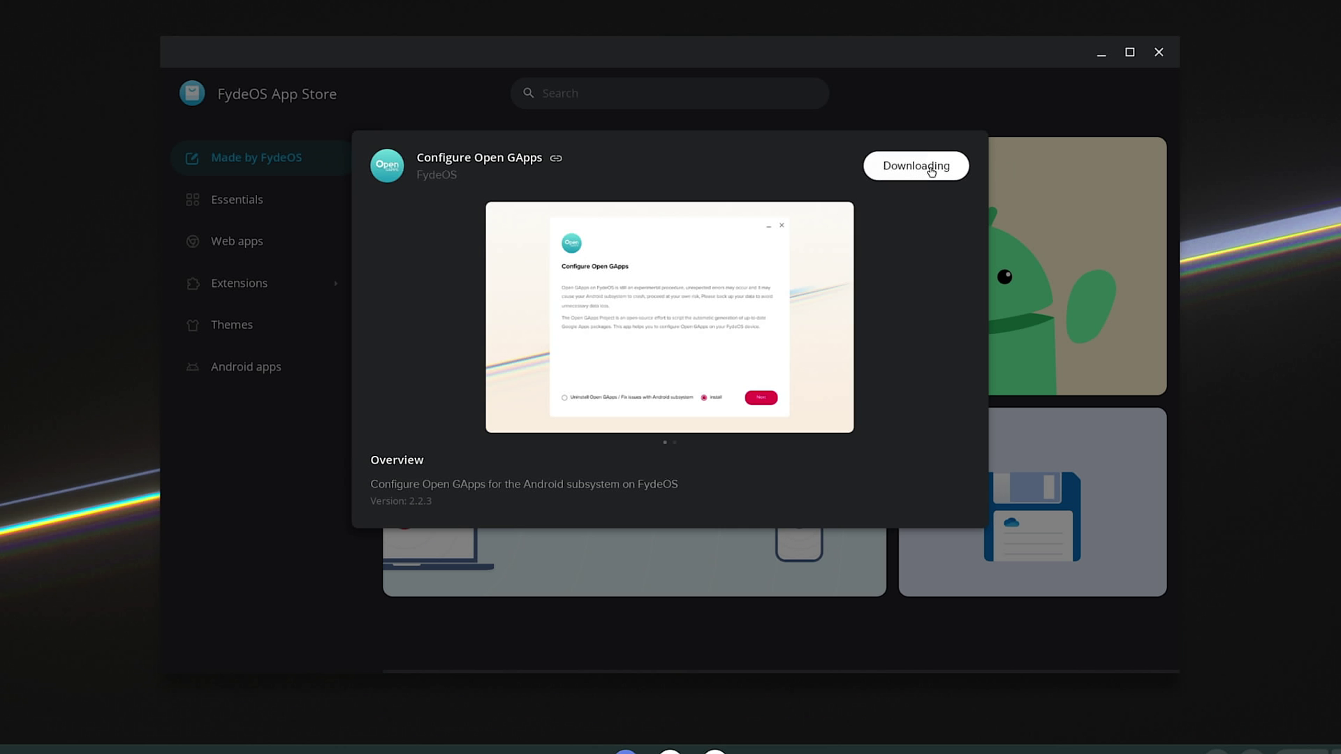
left_click(805, 408)
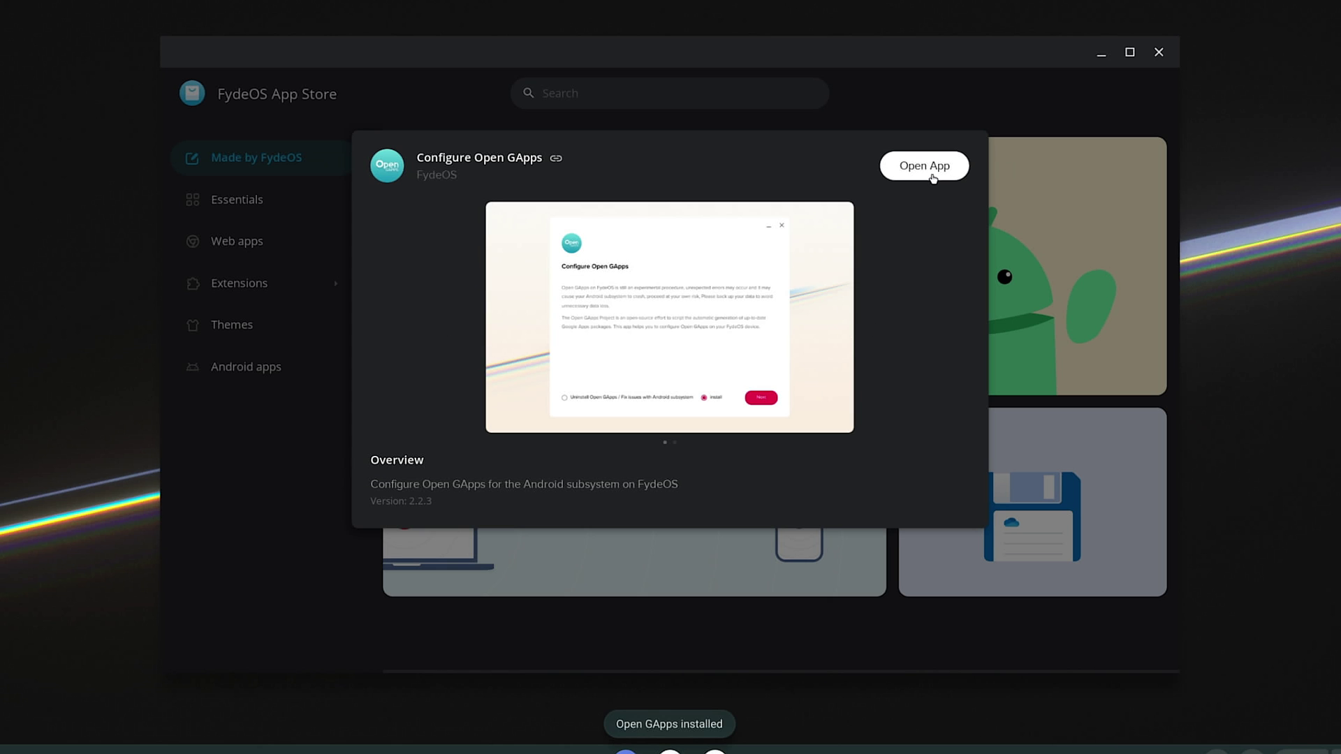
left_click(928, 165)
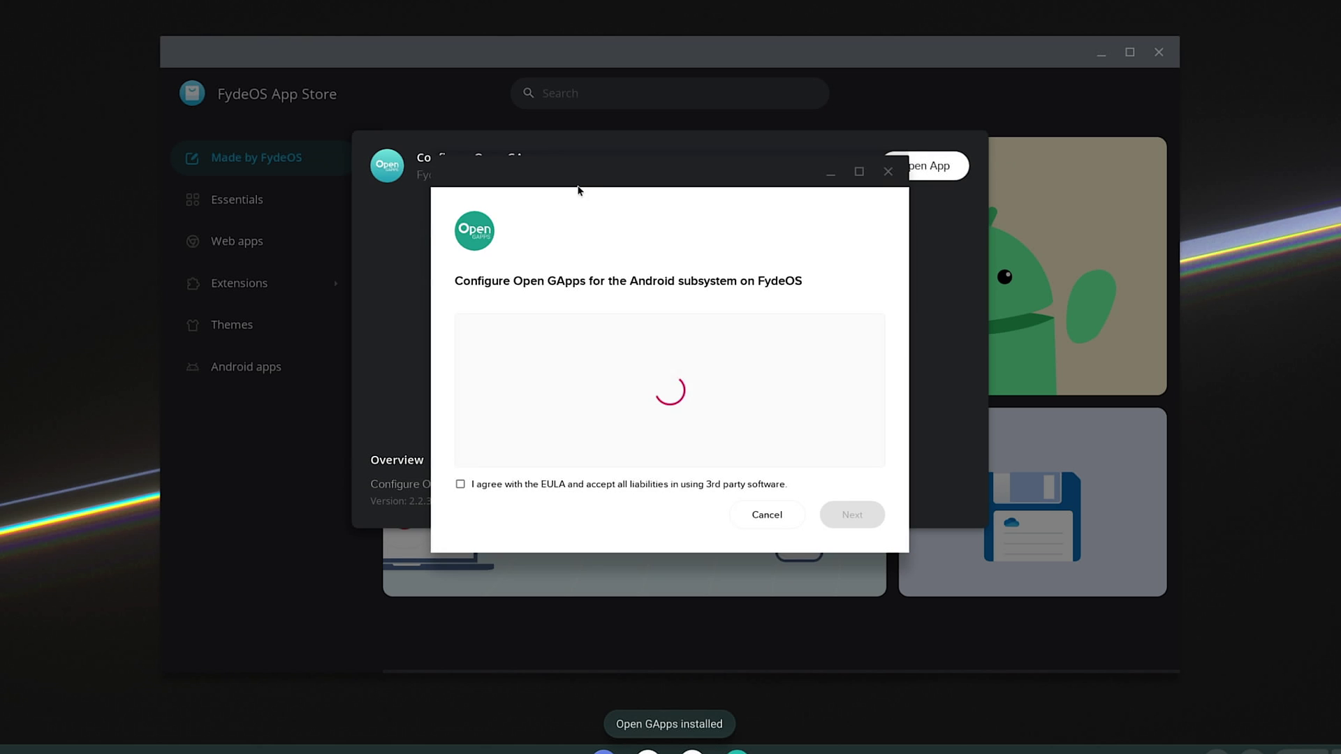
Accept the Open GApps EULA, choose Install, and confirm starting the installation
left_click(461, 485)
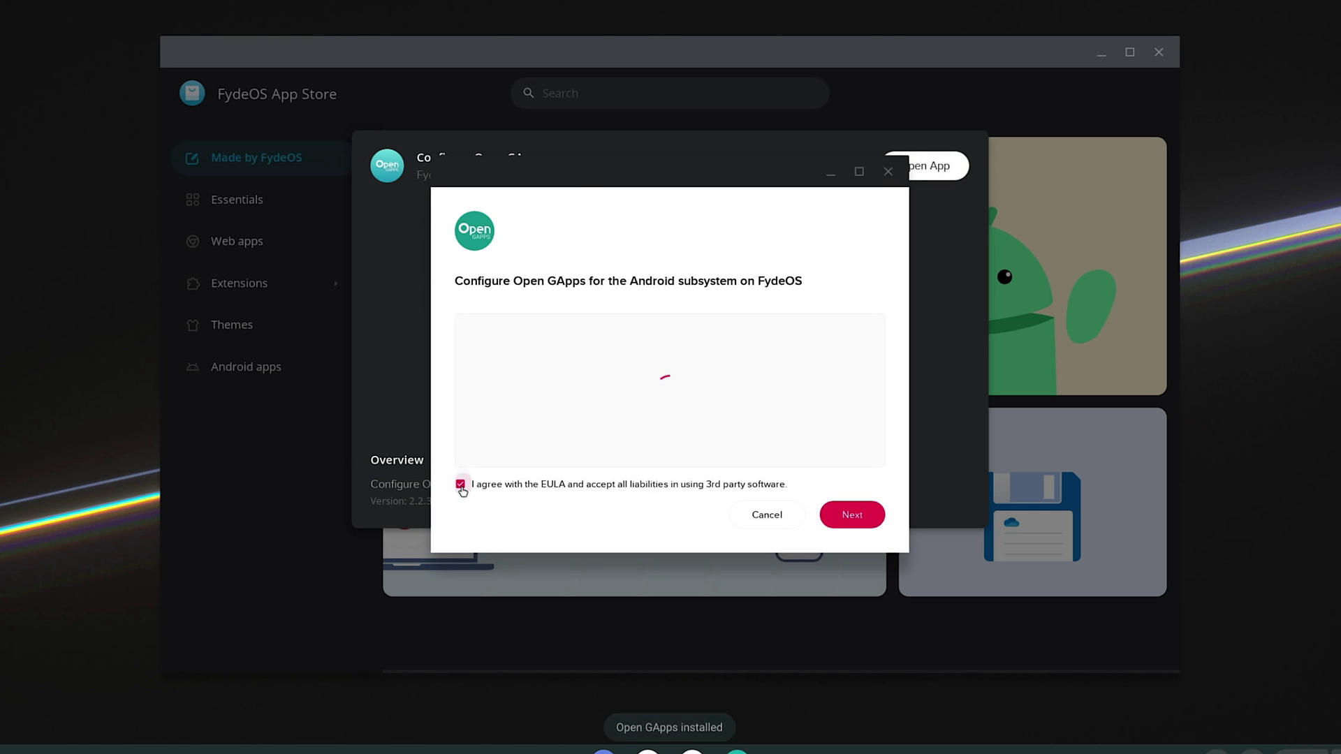
left_click(852, 515)
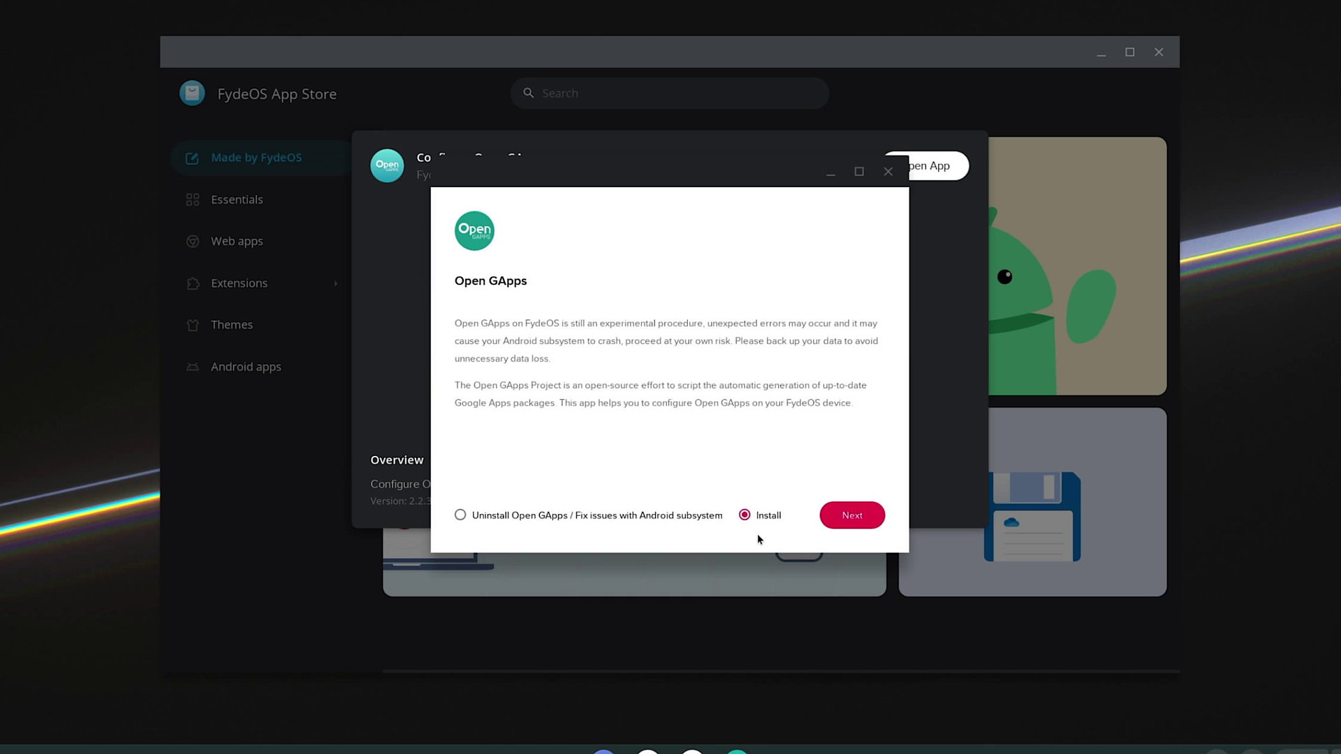
left_click(867, 518)
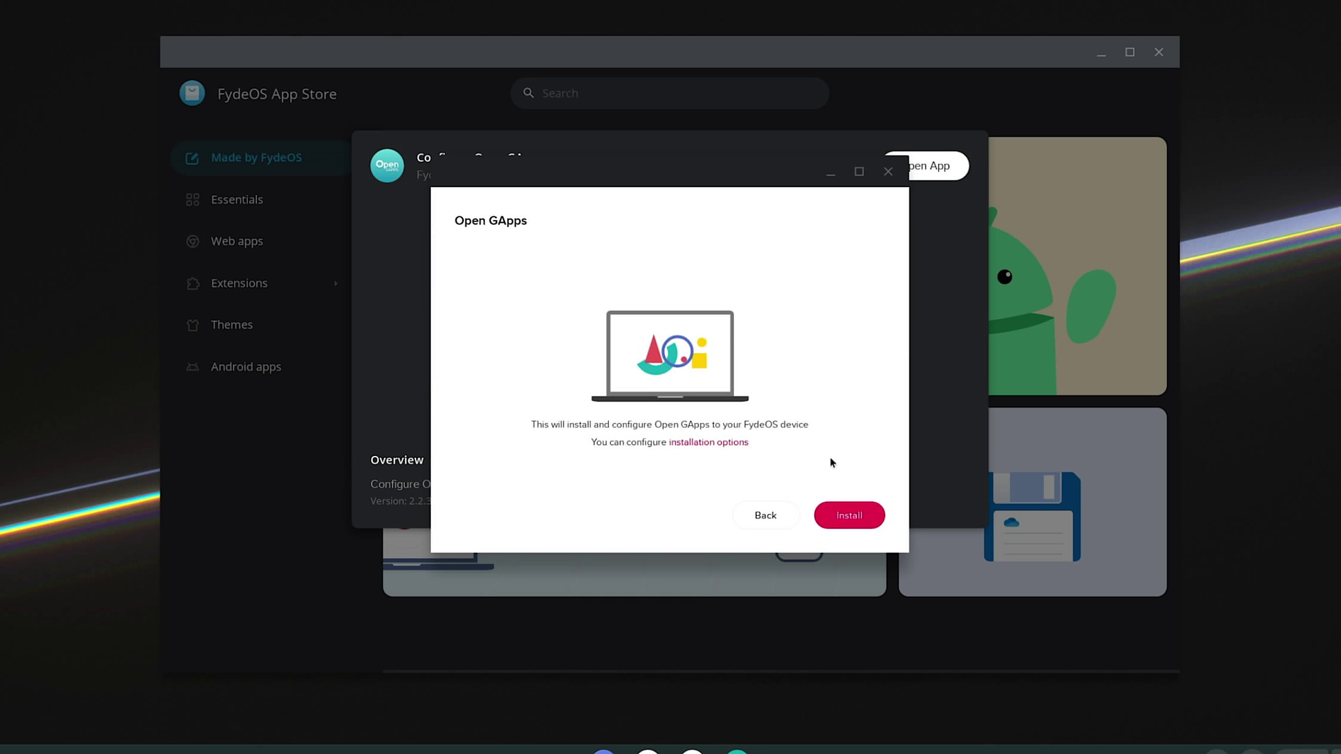
left_click(851, 514)
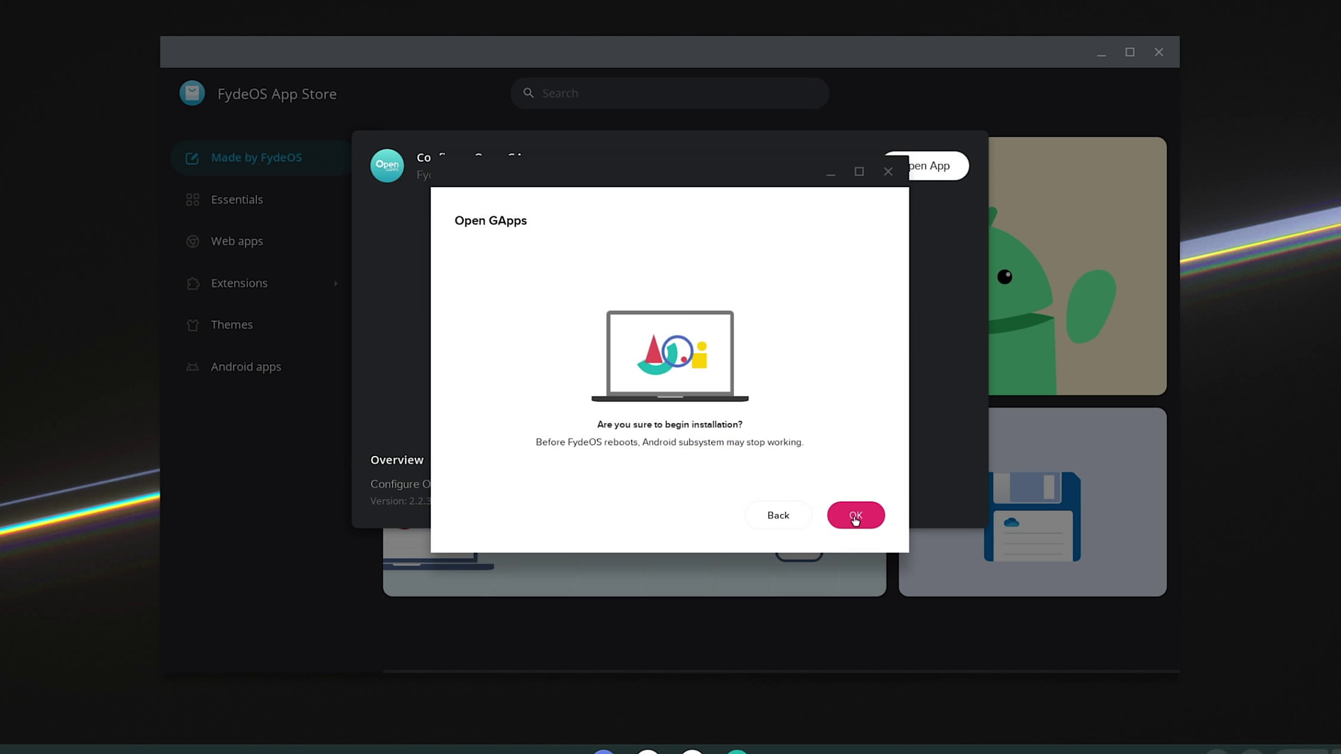
left_click(867, 527)
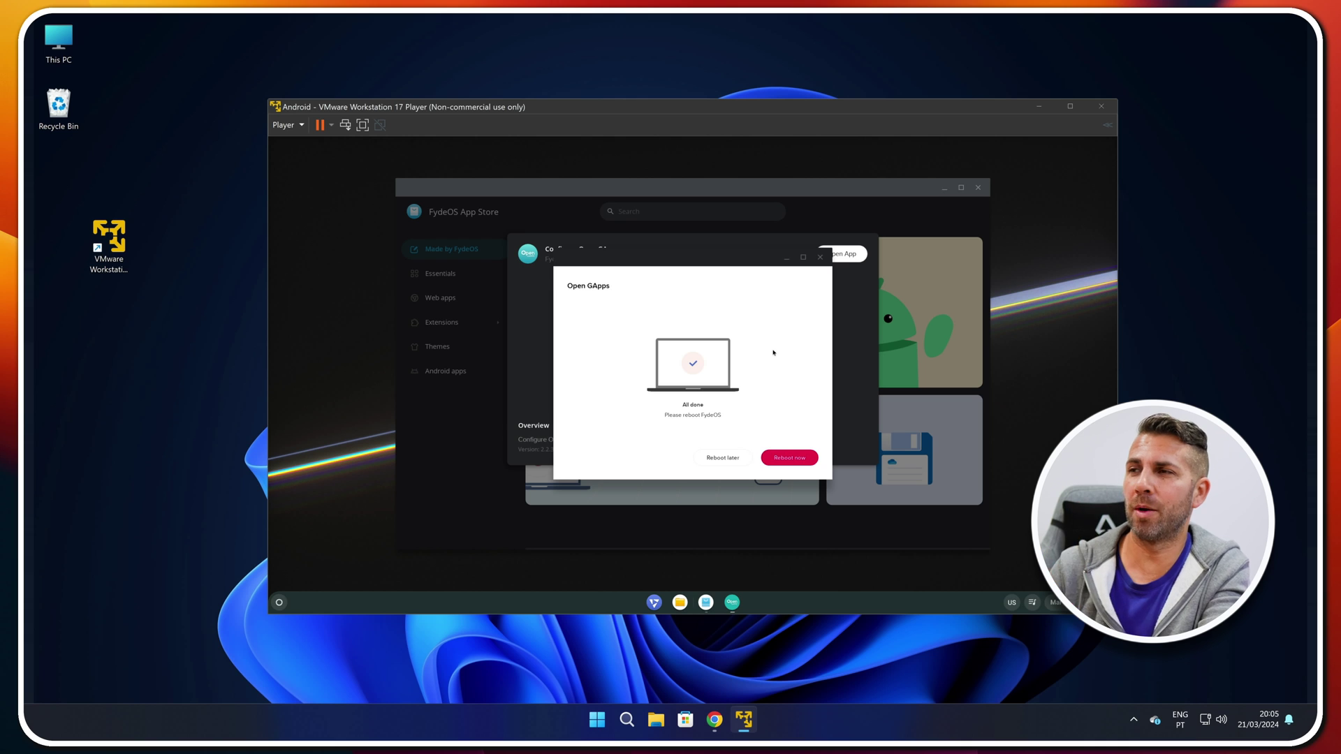
Reboot FydeOS, sign in with the pasted account password, and open the app launcher
left_click(787, 456)
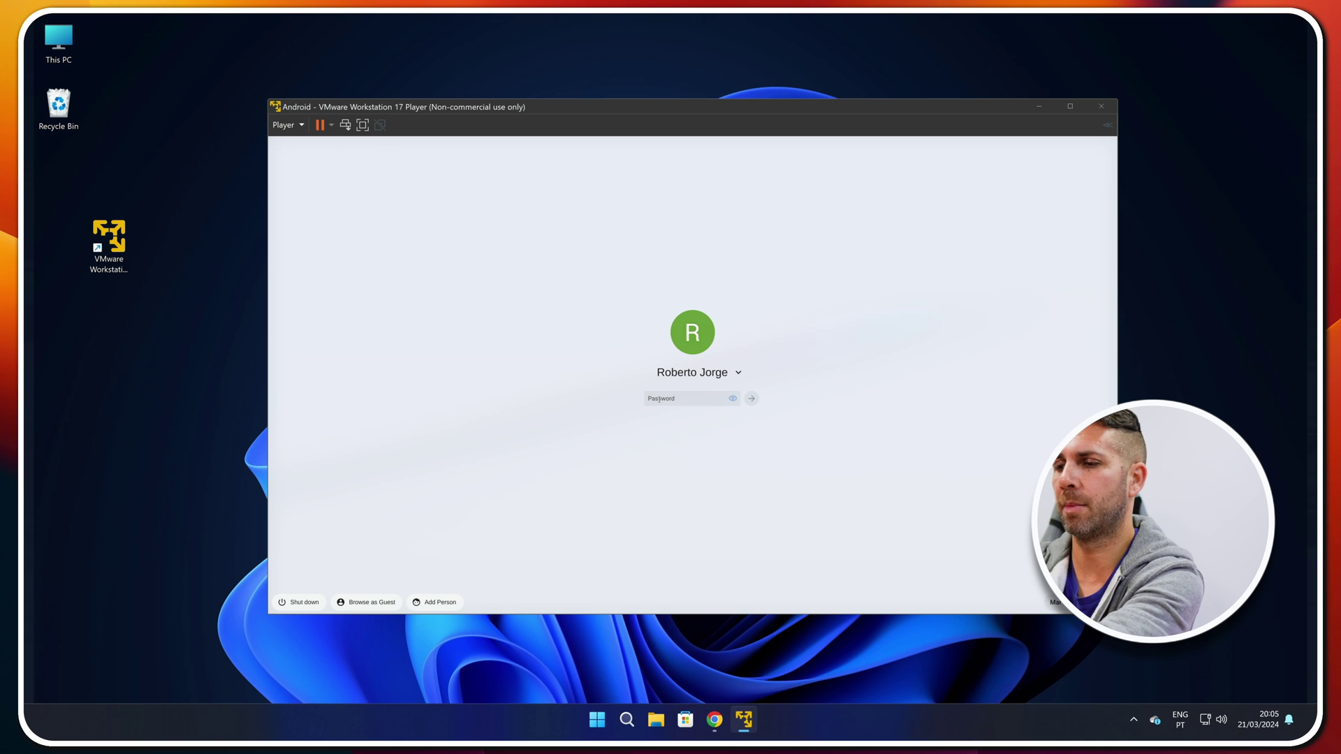
key("ctrl+v")
left_click(753, 399)
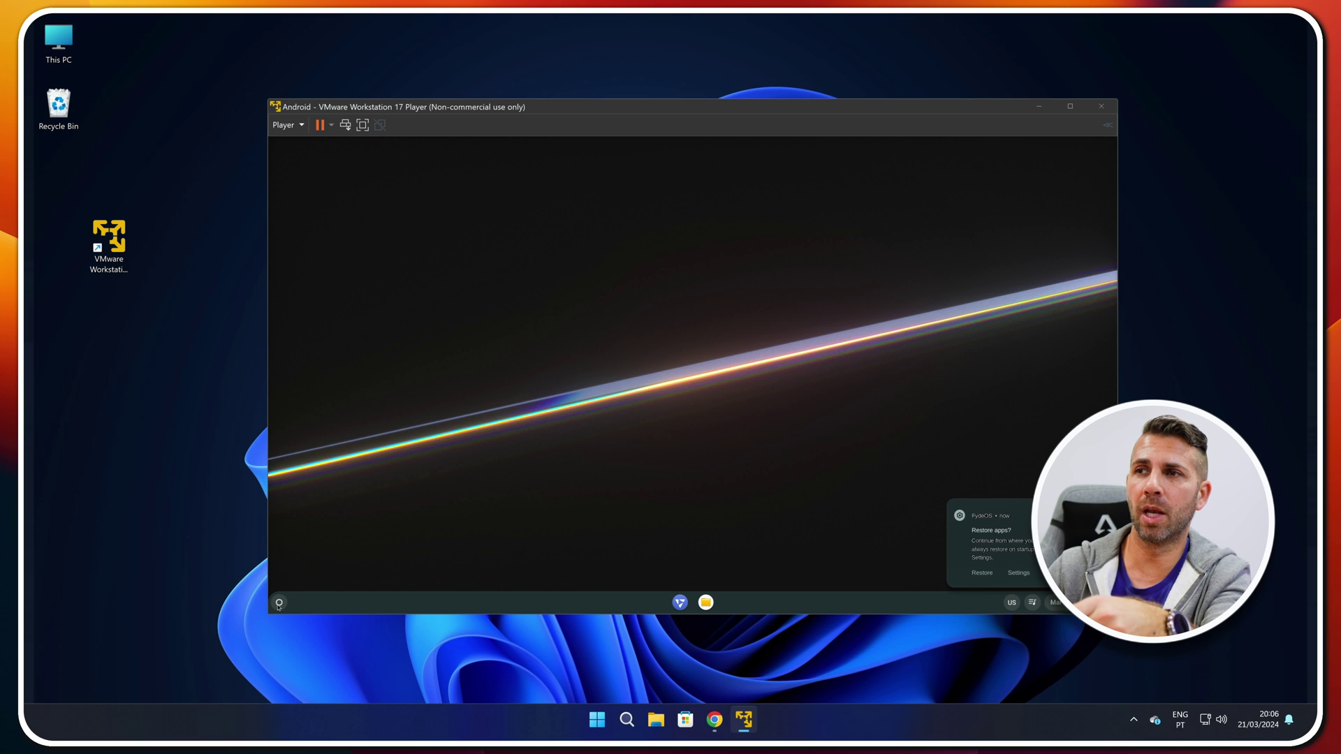
key("super")
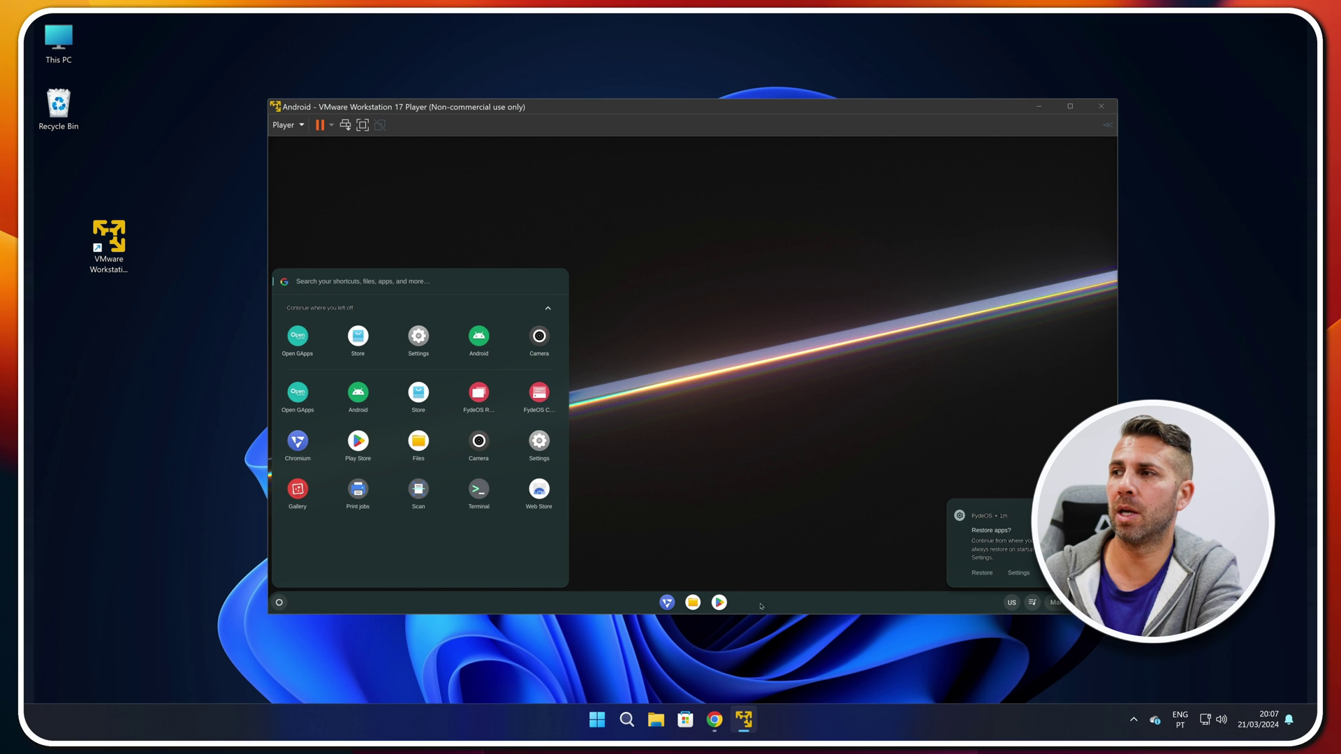
Launch the Play Store app from the FydeOS launcher
left_click(358, 441)
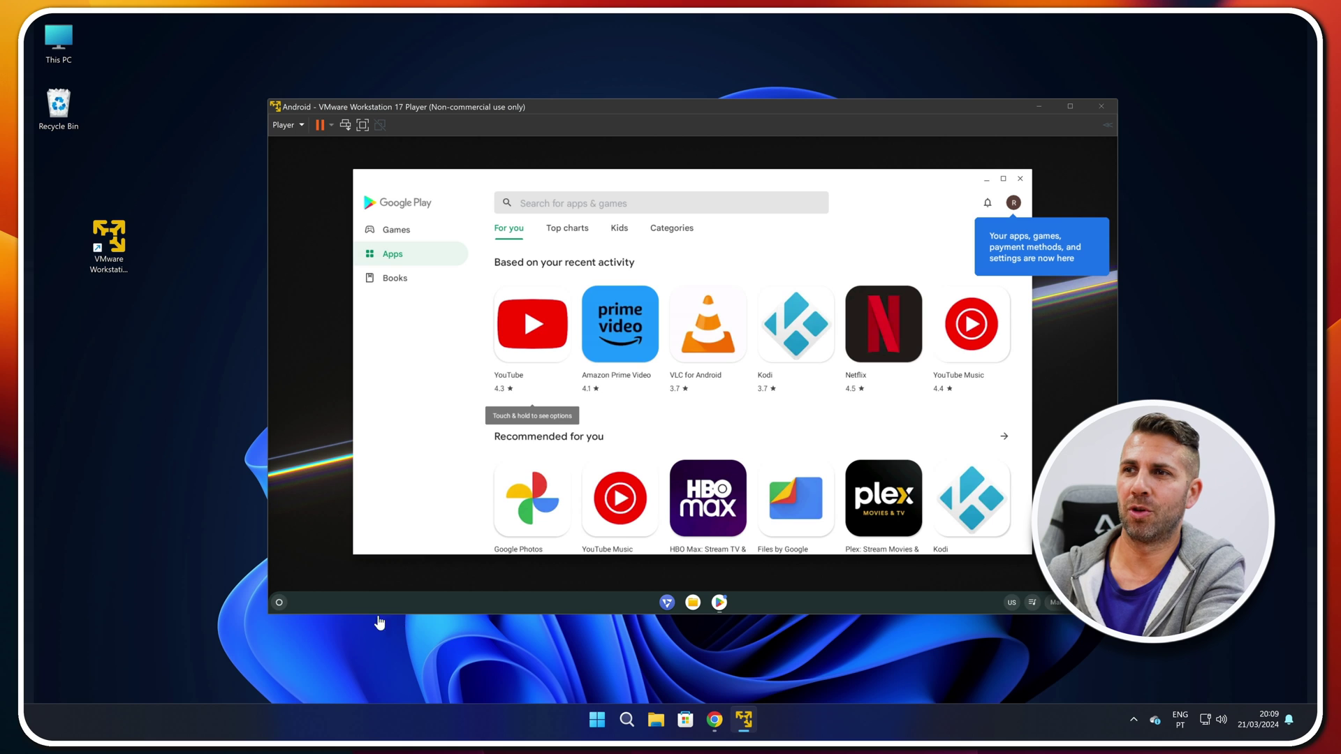
Install YouTube from its Google Play page and return to the Play home
left_click(278, 603)
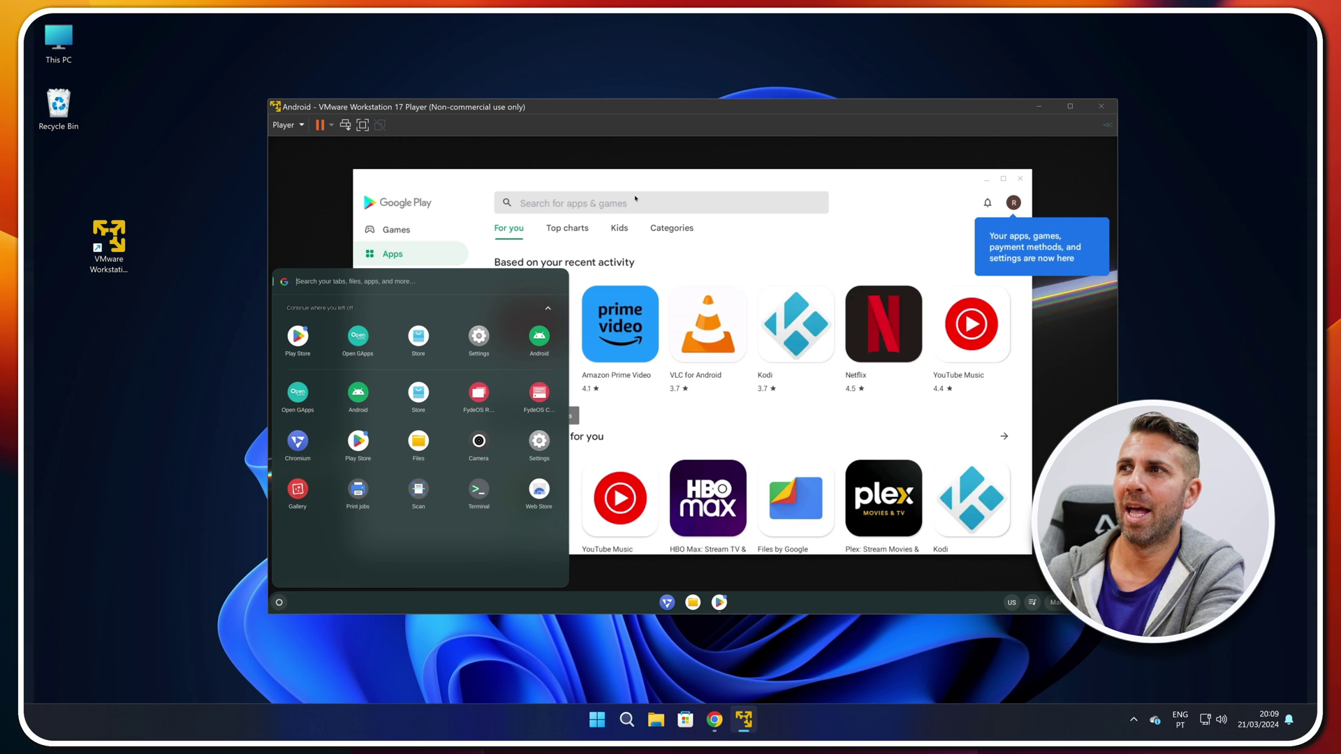
left_click(635, 200)
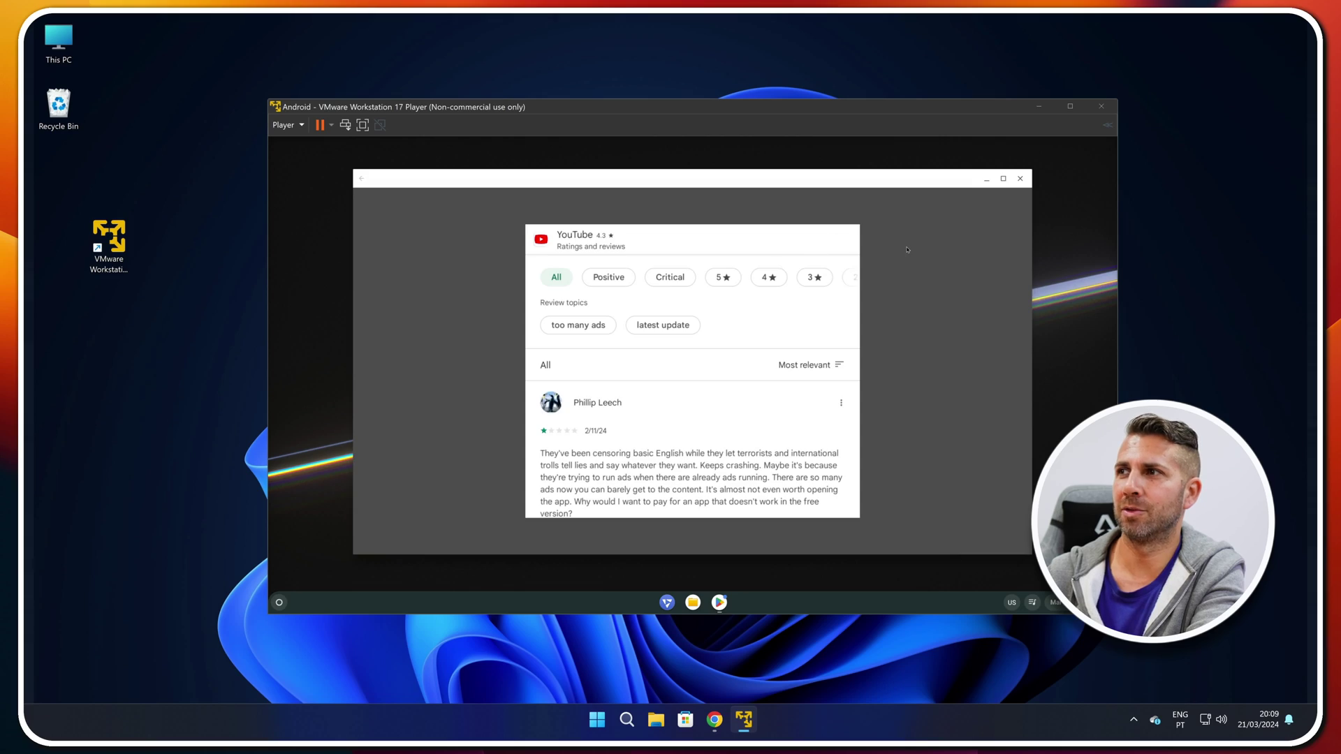
left_click(907, 250)
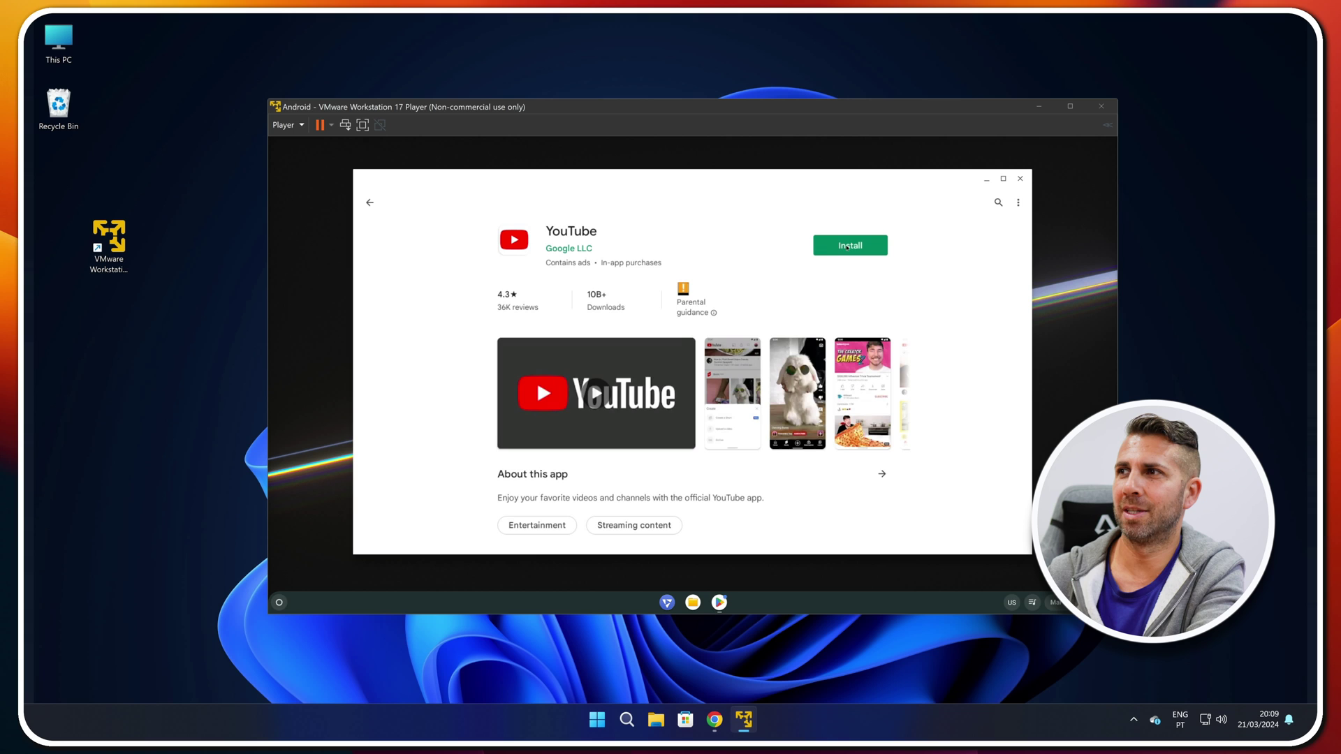
left_click(836, 249)
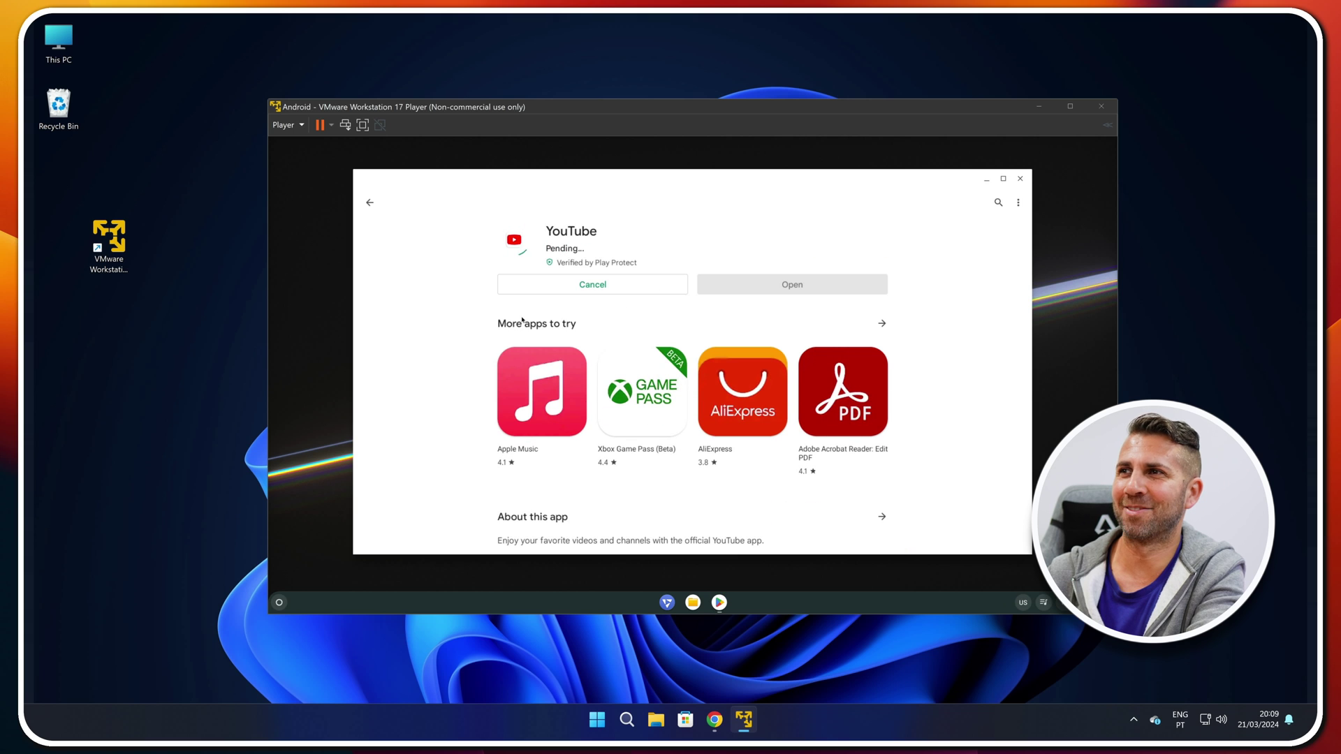
left_click(370, 203)
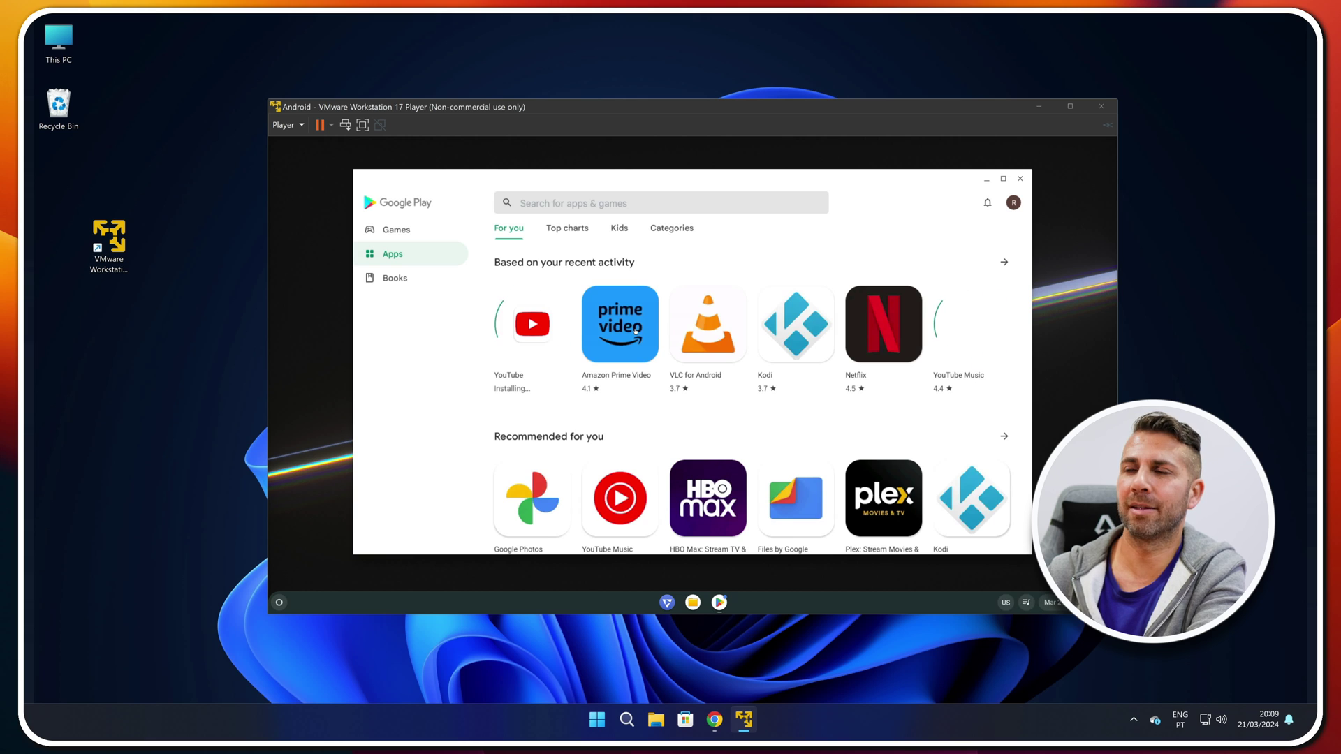
Install Amazon Prime Video from Google Play and go back to the home page
left_click(636, 331)
left_click(847, 246)
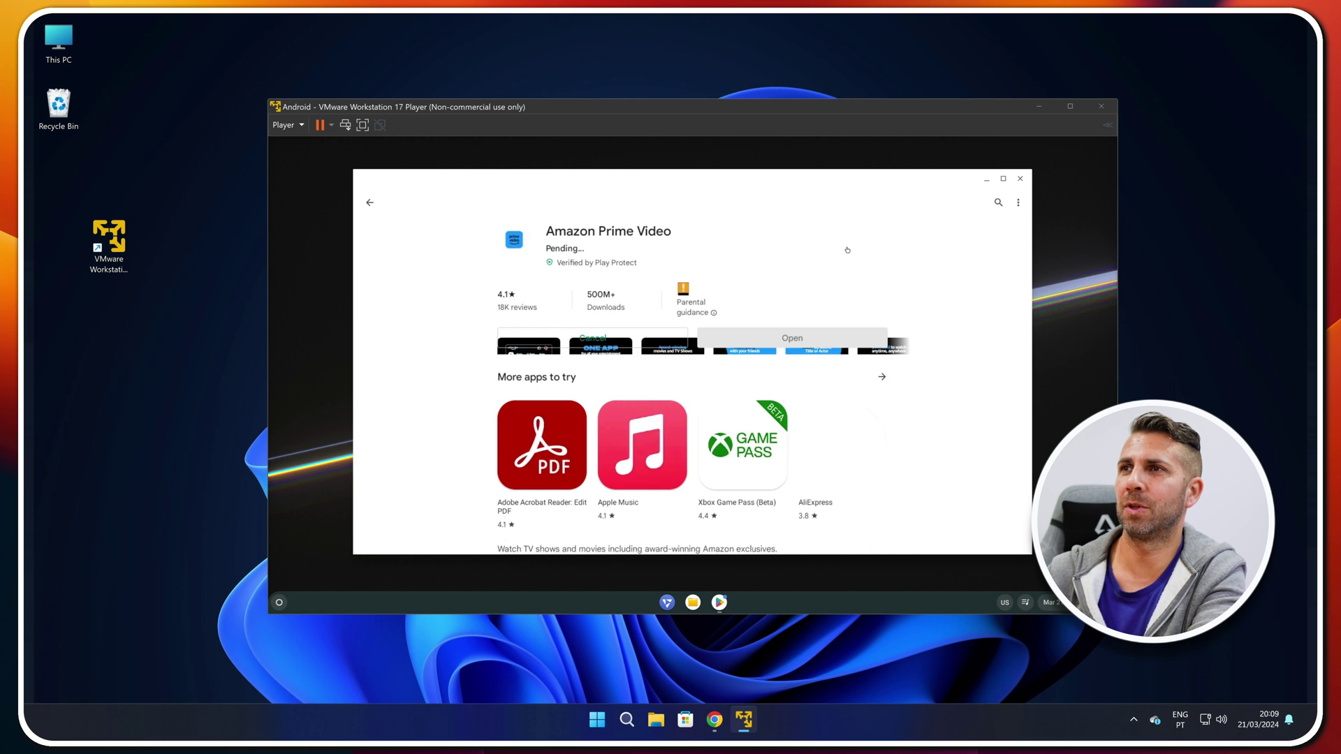
left_click(370, 203)
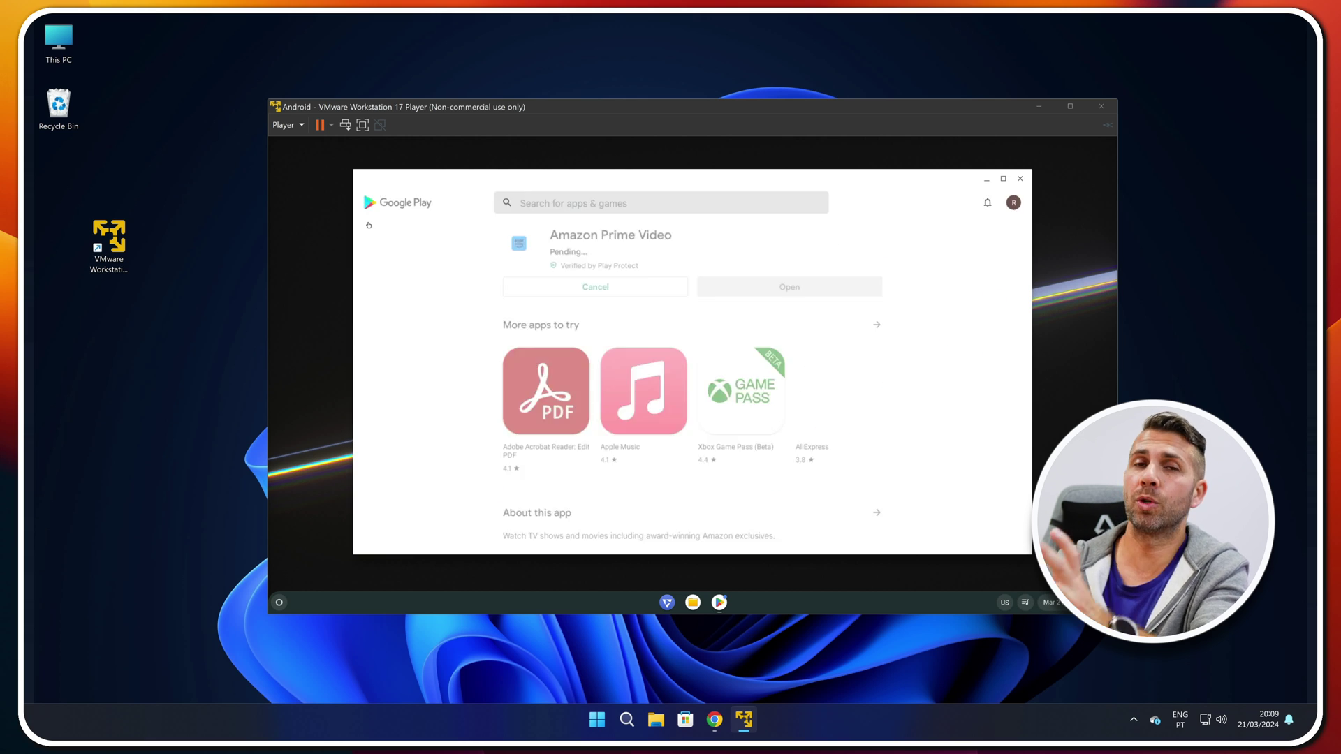